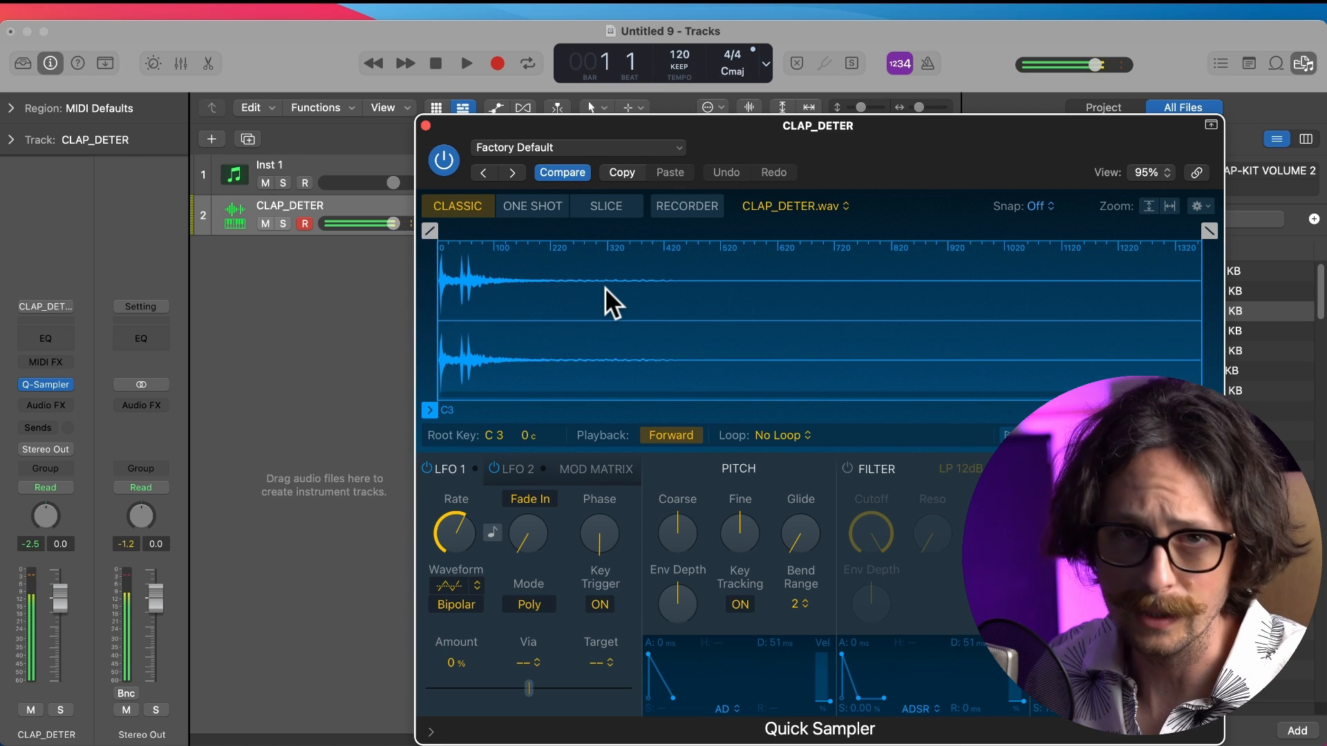
Close the Quick Sampler window and open the CR8 Sampler on the Inst 1 track
click(423, 126)
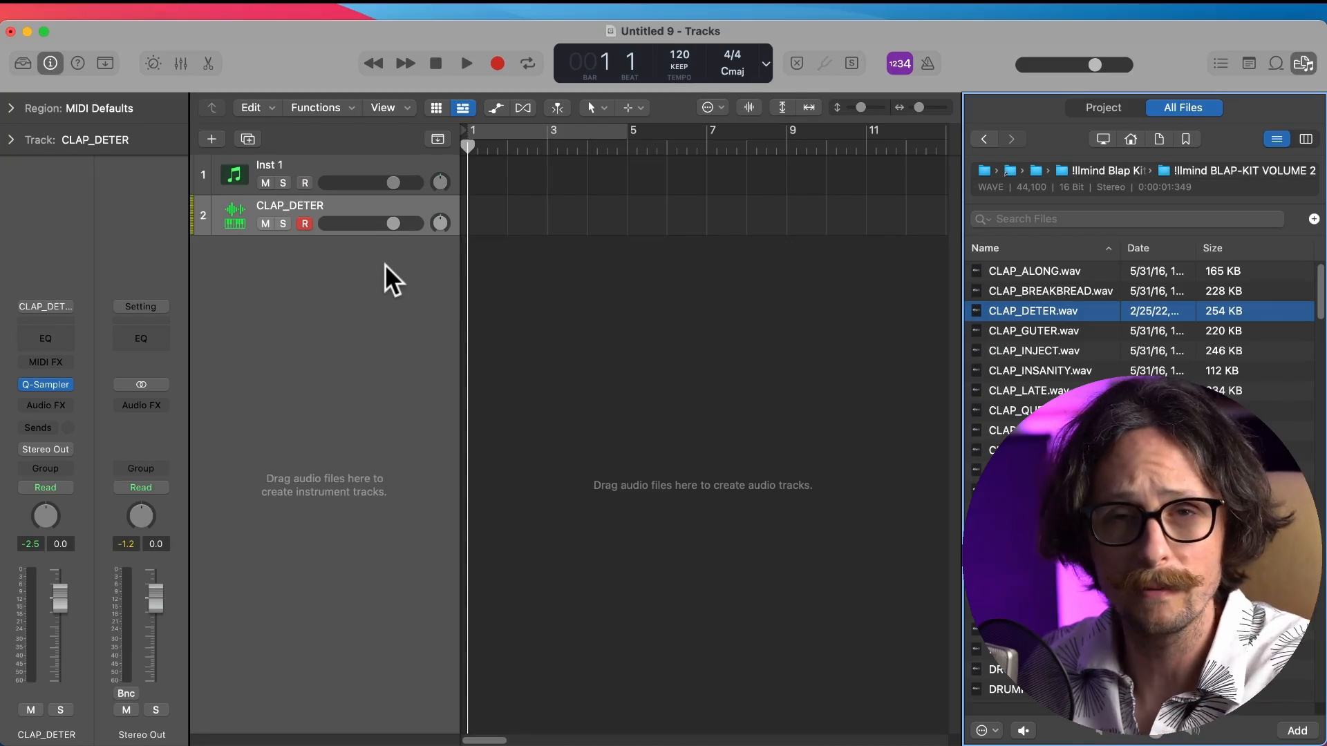
click(292, 161)
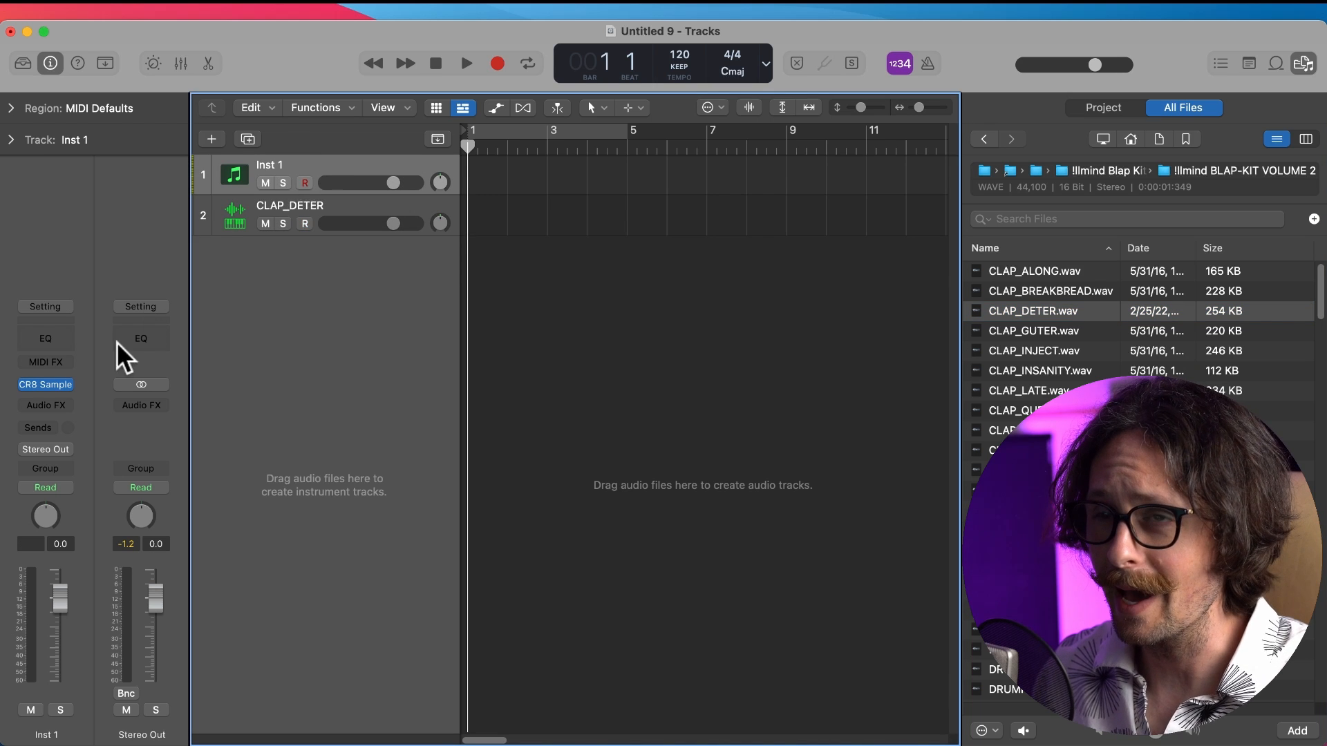
click(45, 384)
drag(760, 32, 661, 143)
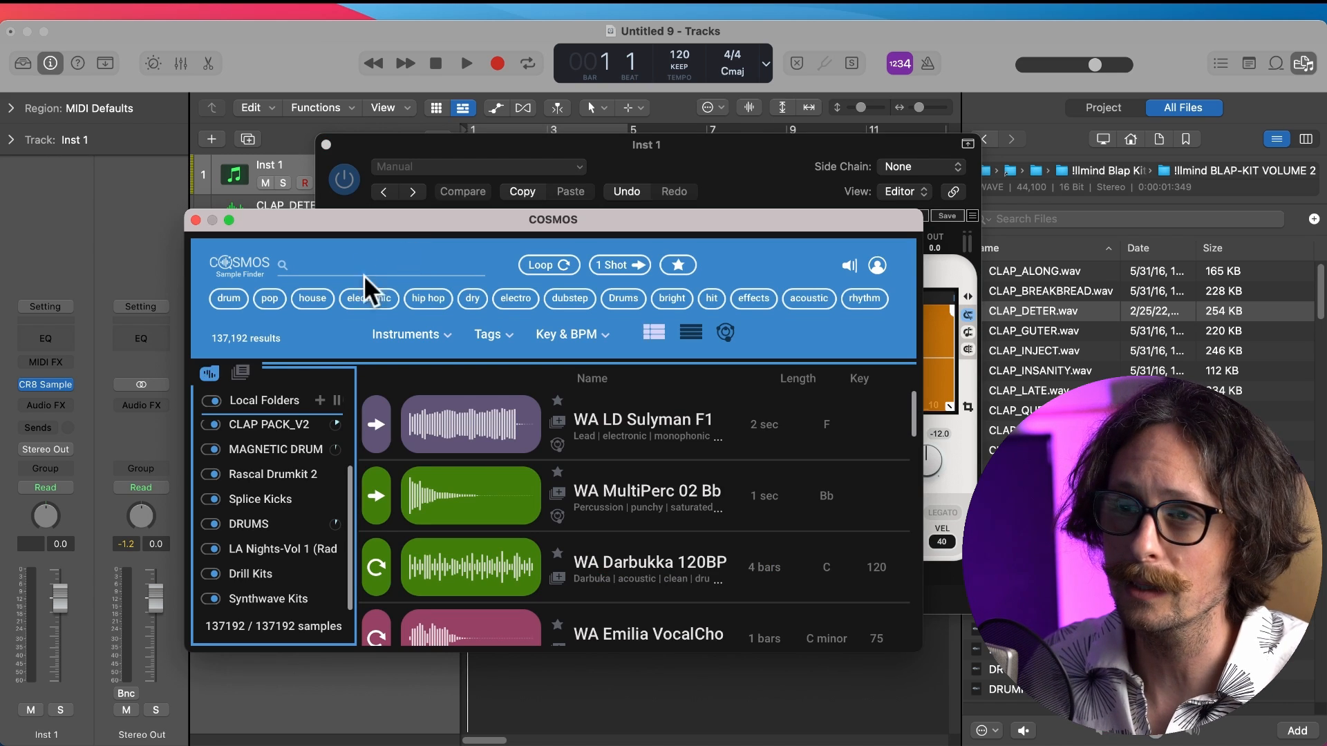
Look over the sample finder's local folders, reopen COSMOS from the CR8 Sampler and reposition its window over the plug-in
scroll(295, 445, up, 3)
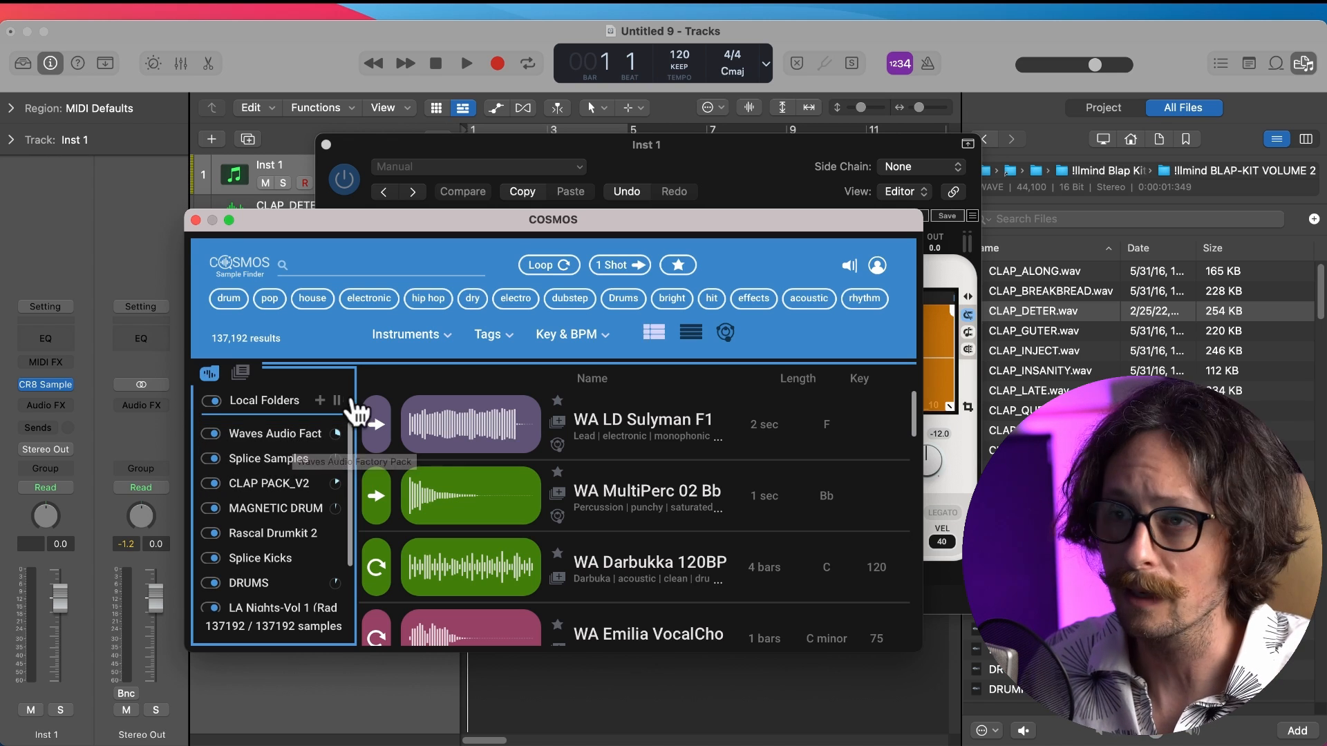
click(196, 219)
click(347, 247)
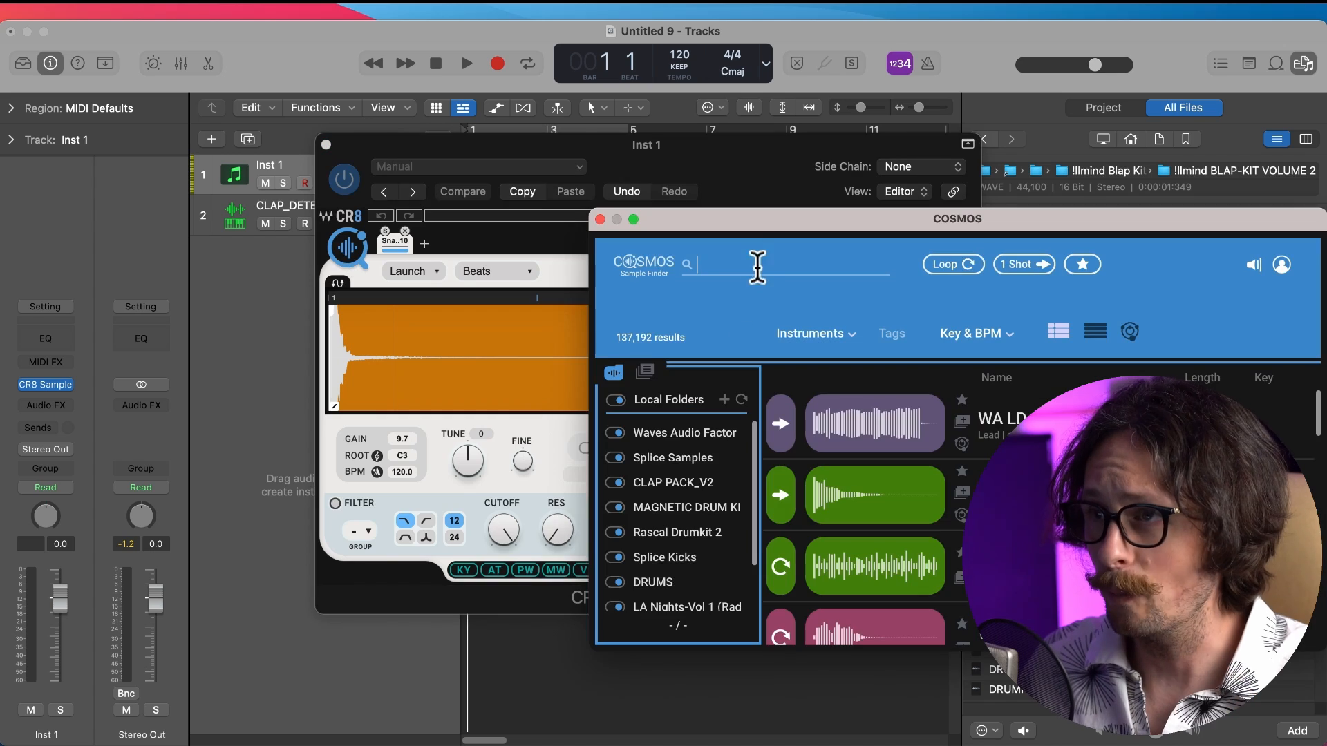
drag(796, 219, 378, 231)
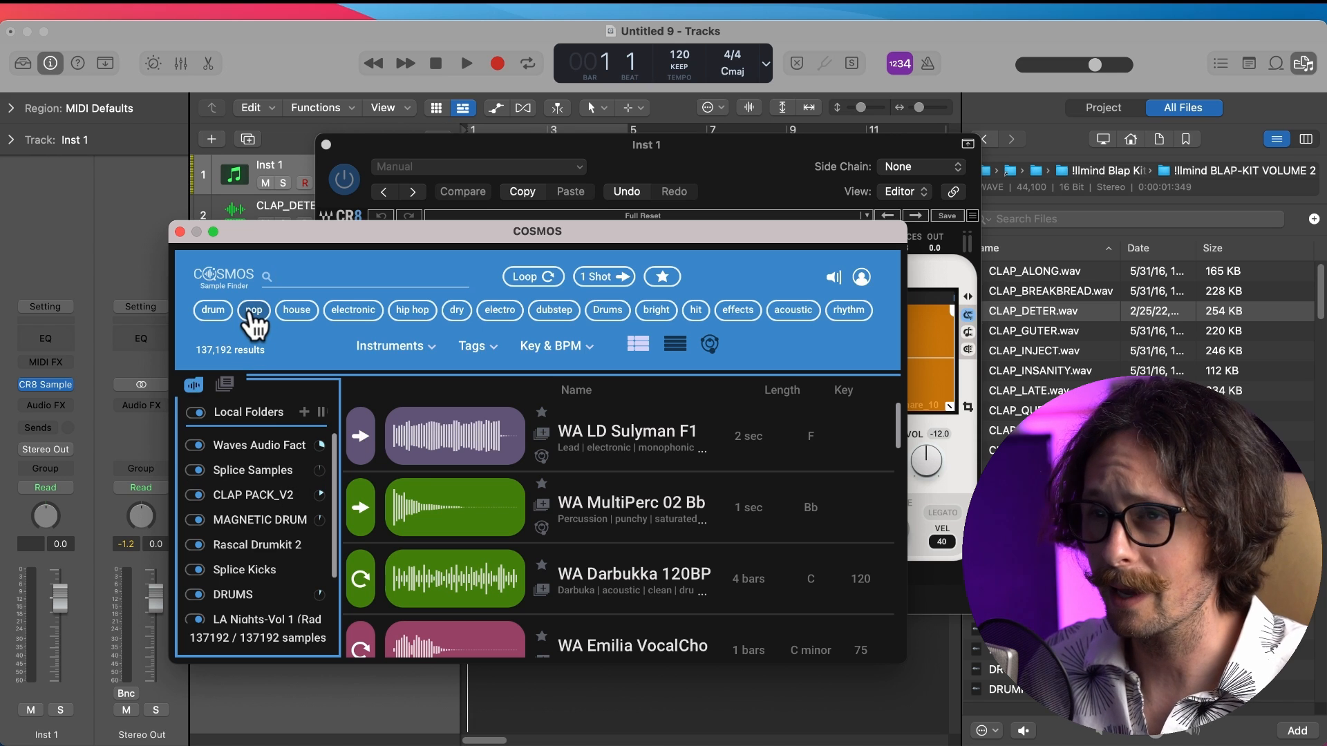
Filter the samples by the pop tag and show the one-shots on the COSMOS map arranged by Instrument
click(254, 317)
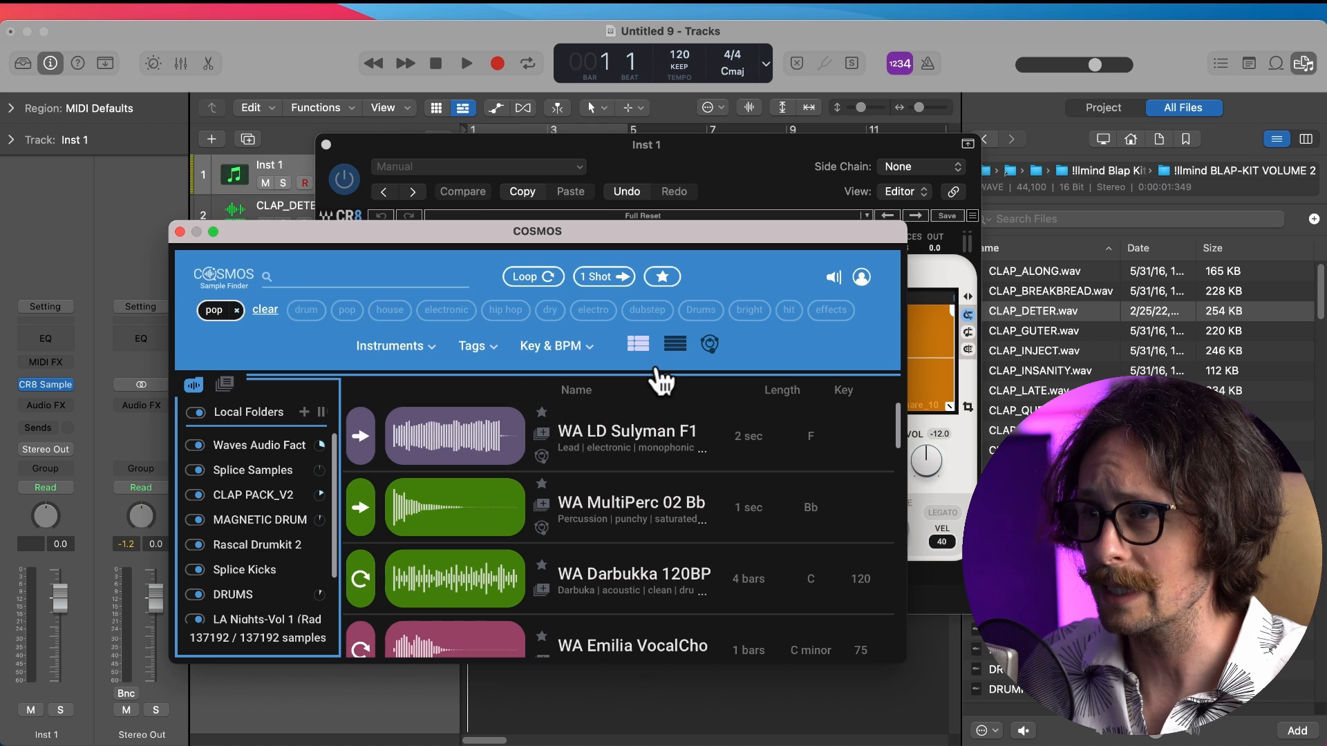
click(709, 344)
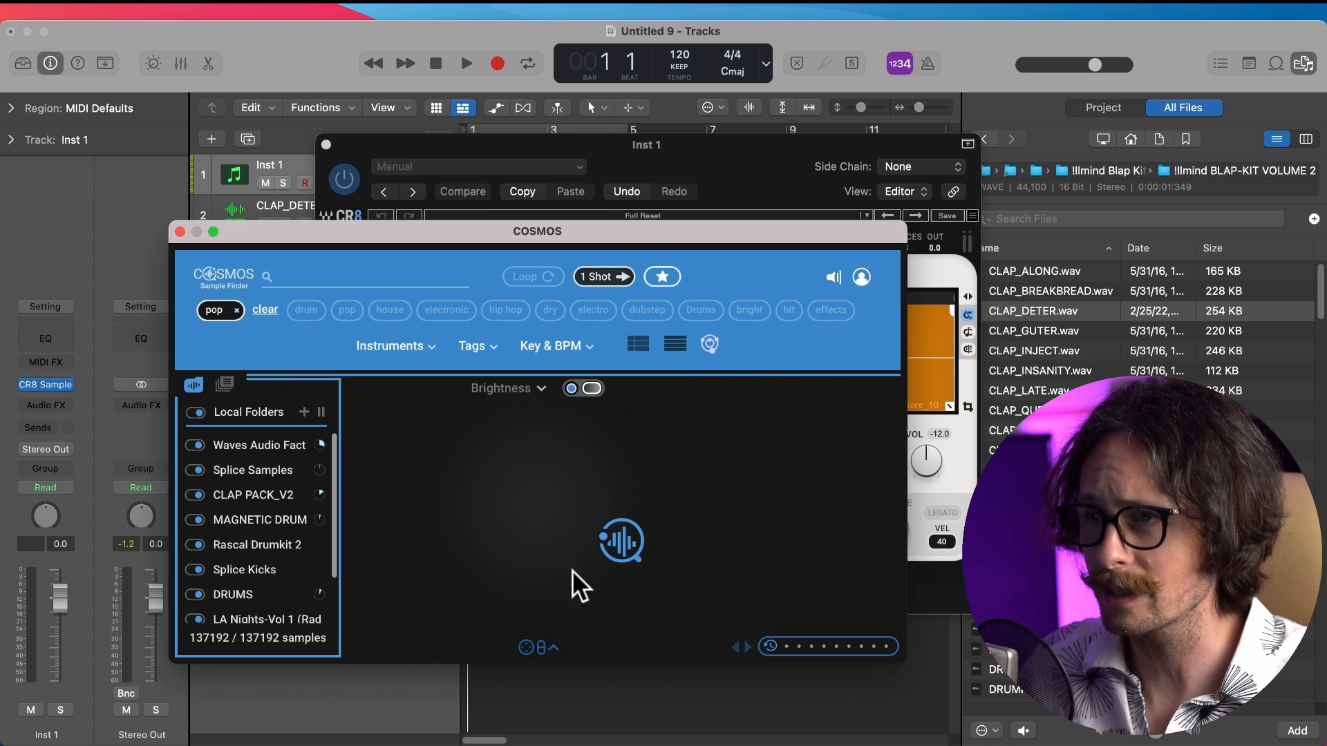
click(538, 385)
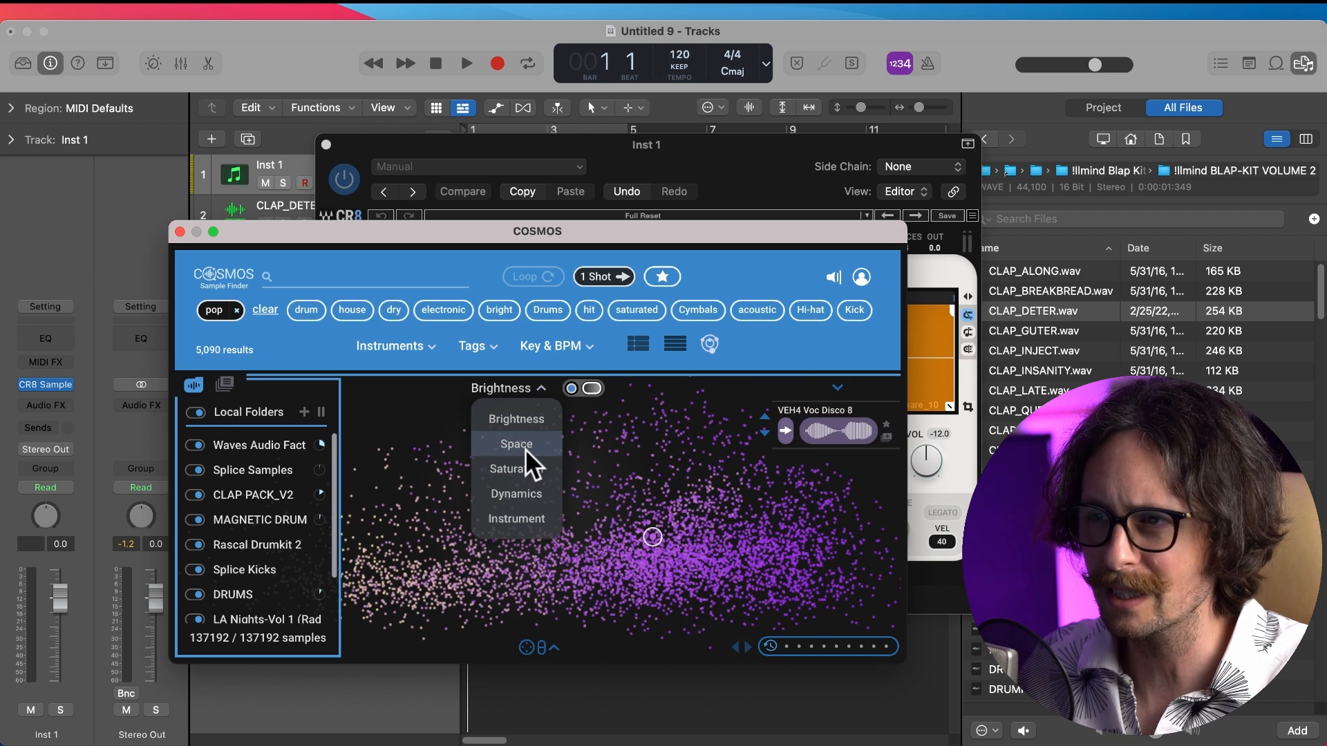
click(535, 385)
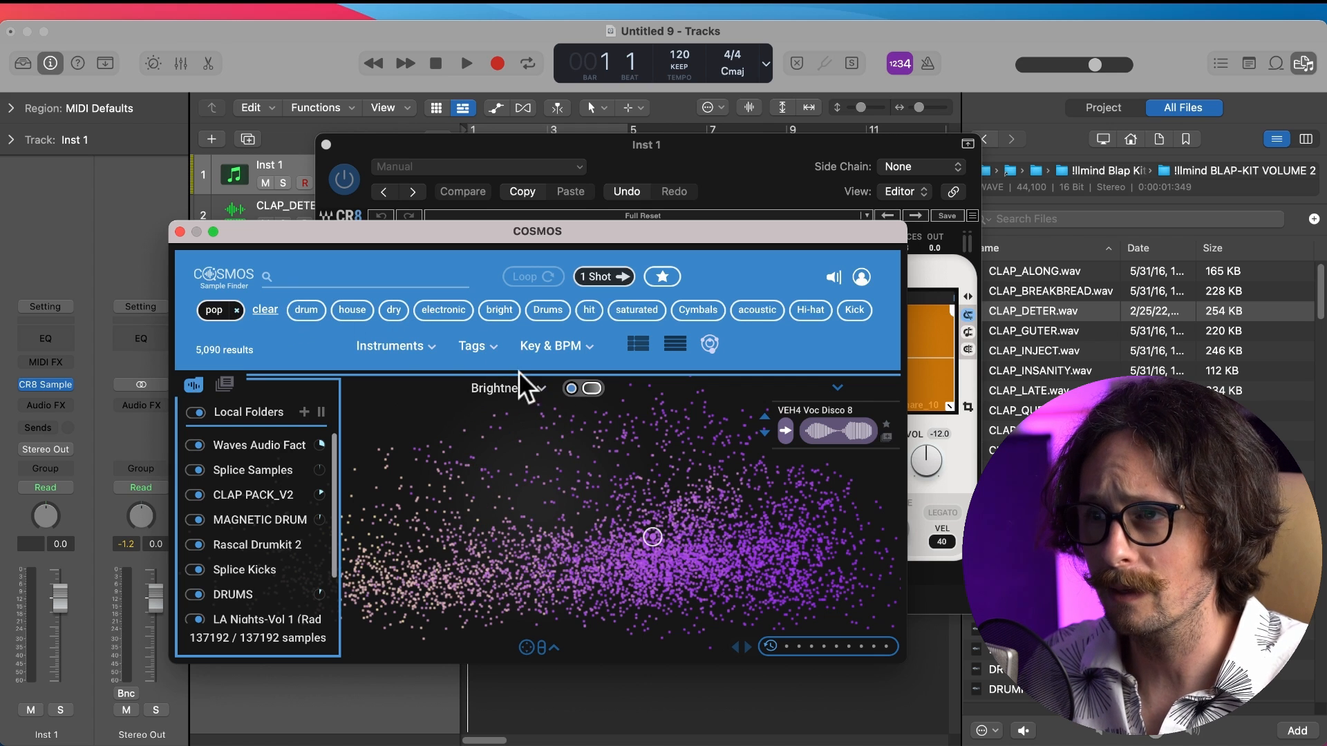
click(539, 389)
click(521, 525)
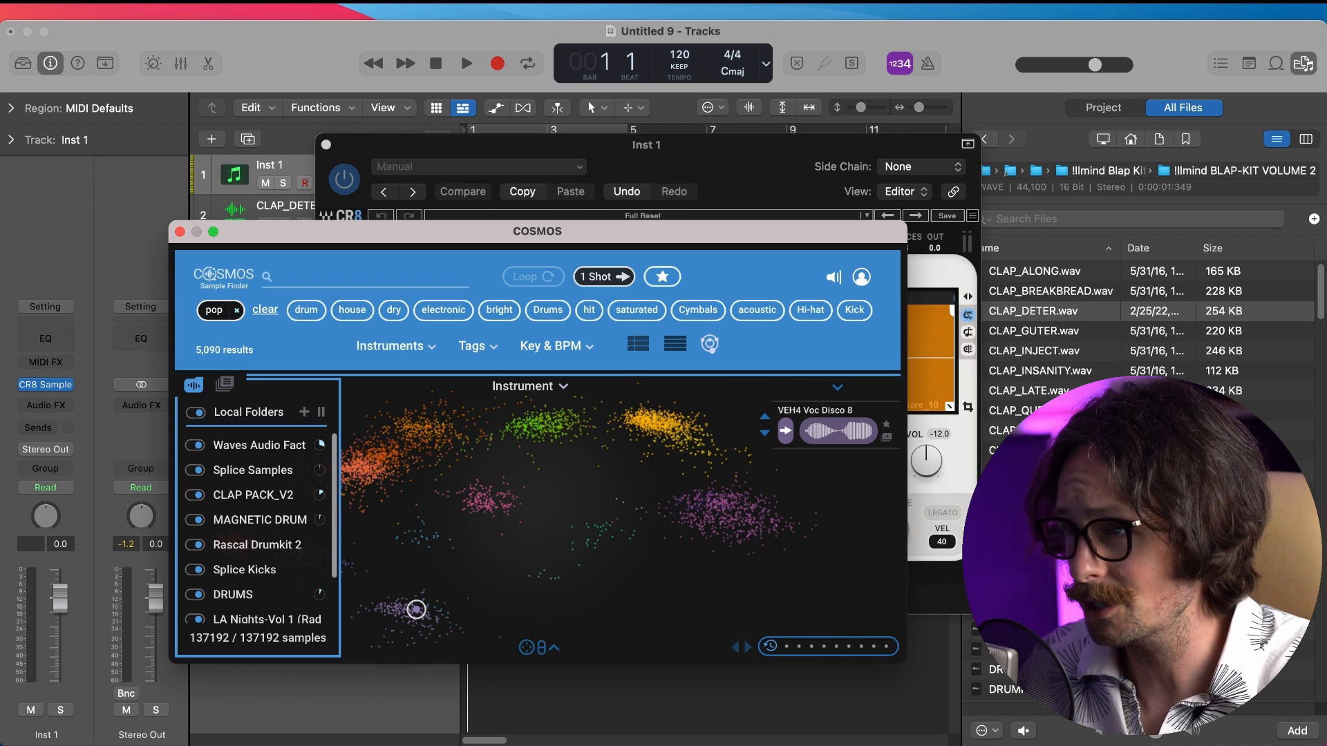
Audition snares in the map's orange cluster, load VEH2 Snares - 045 into the sampler and close COSMOS
mouse_move(366, 460)
mouse_down()
mouse_move(366, 472)
mouse_move(375, 462)
mouse_up()
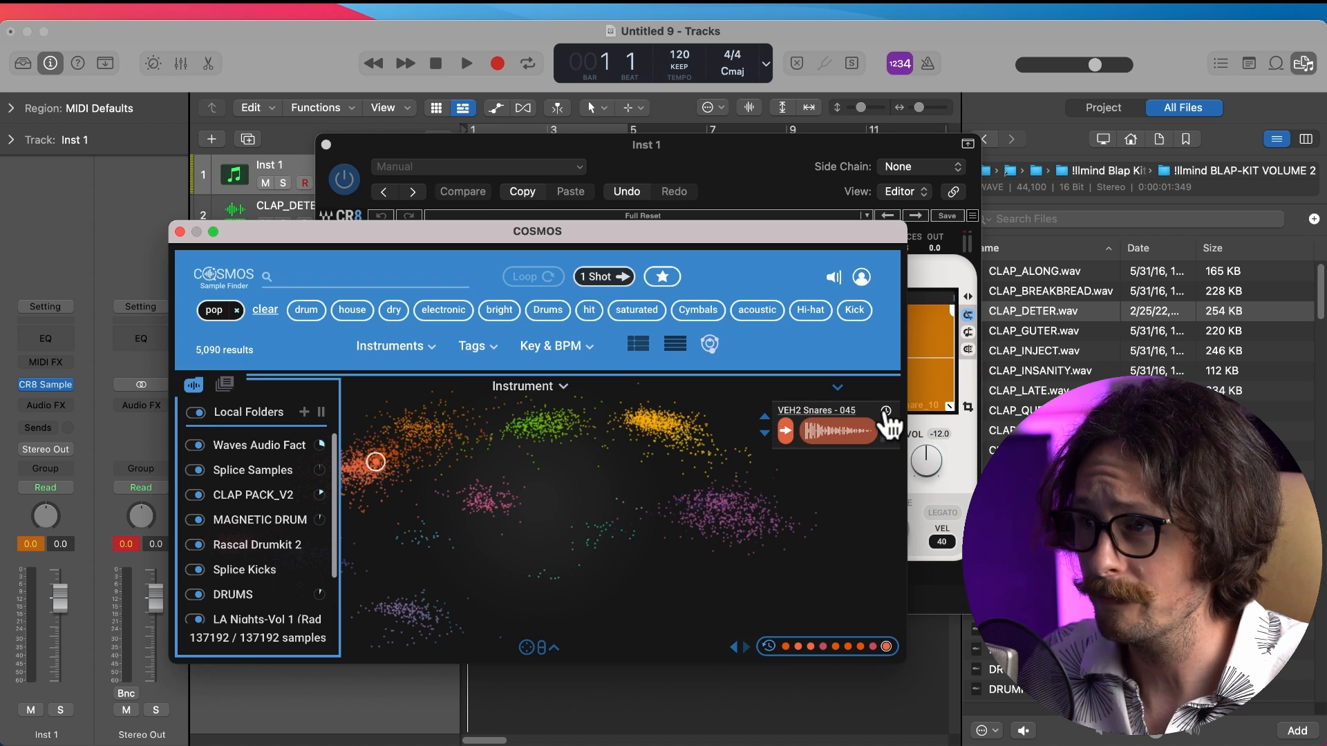
click(887, 418)
click(179, 232)
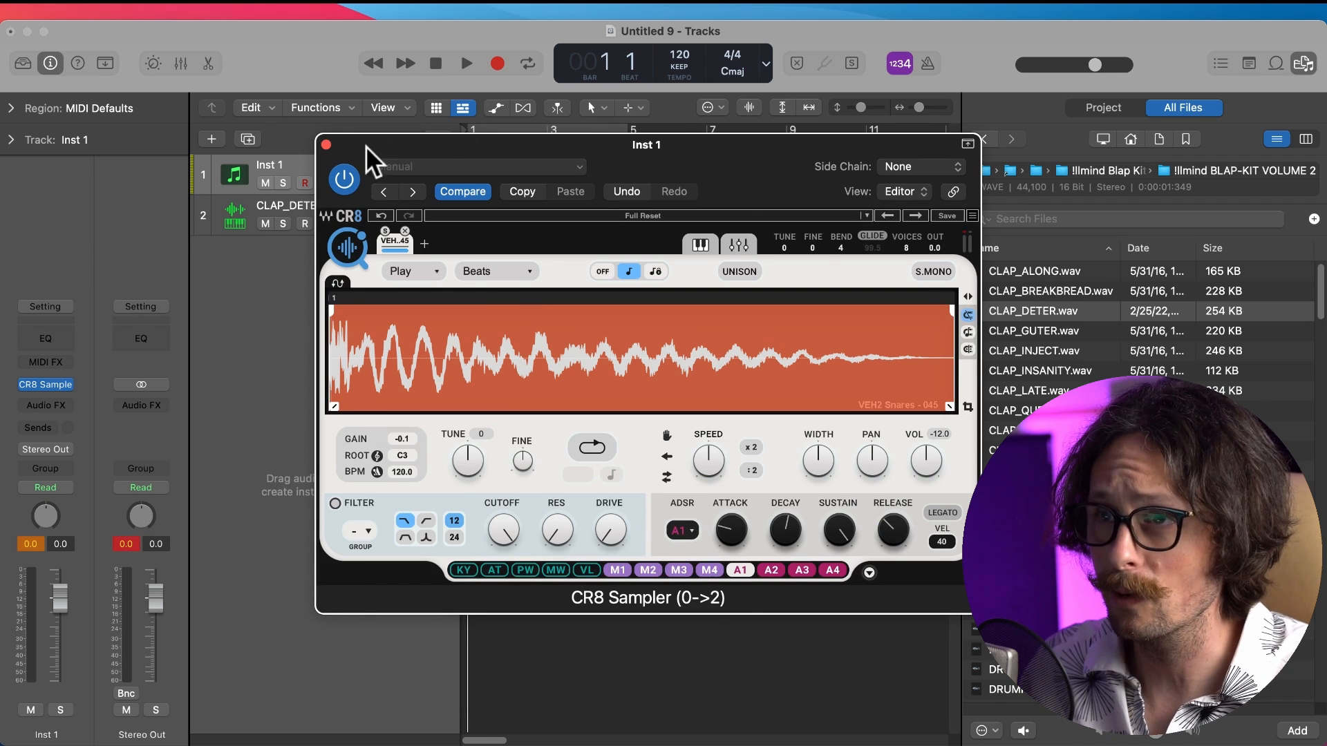
Set the project tempo to 123 and enable cycling from bar 1 to bar 5
drag(366, 146, 428, 372)
click(682, 52)
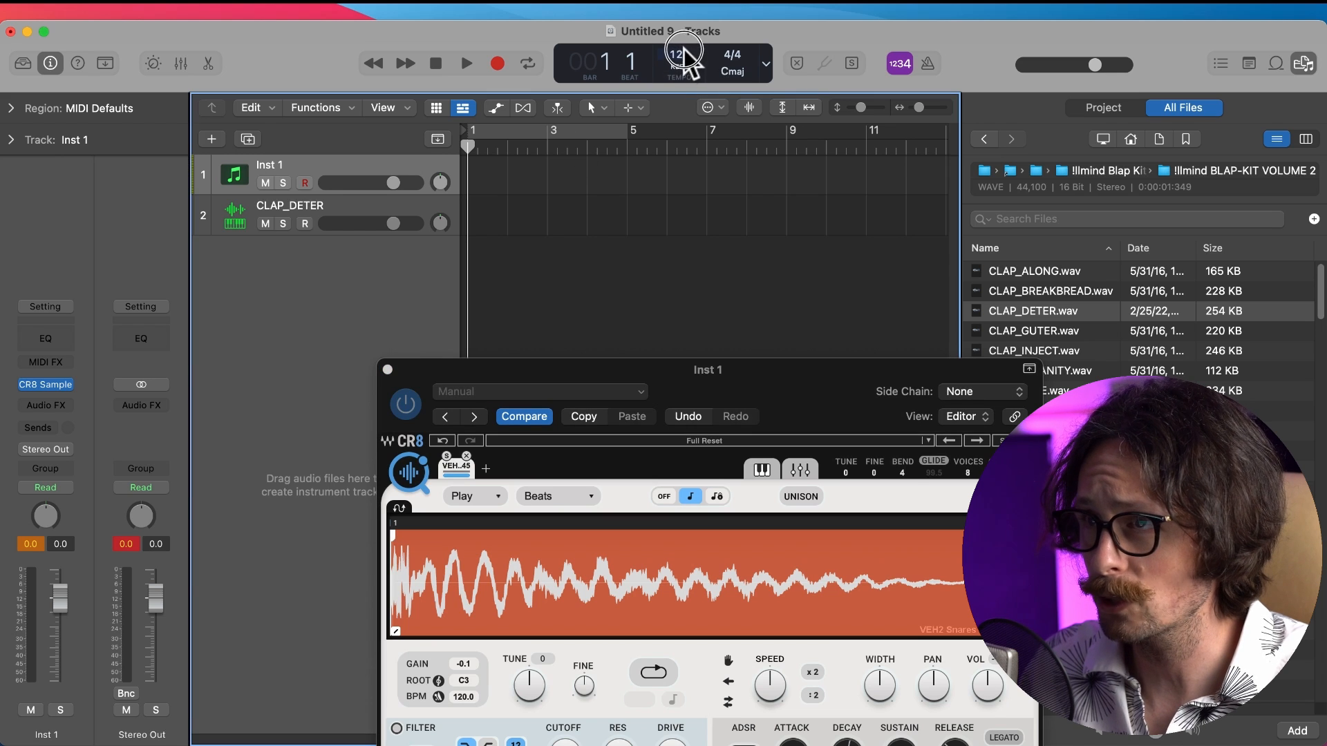
drag(684, 50, 683, 47)
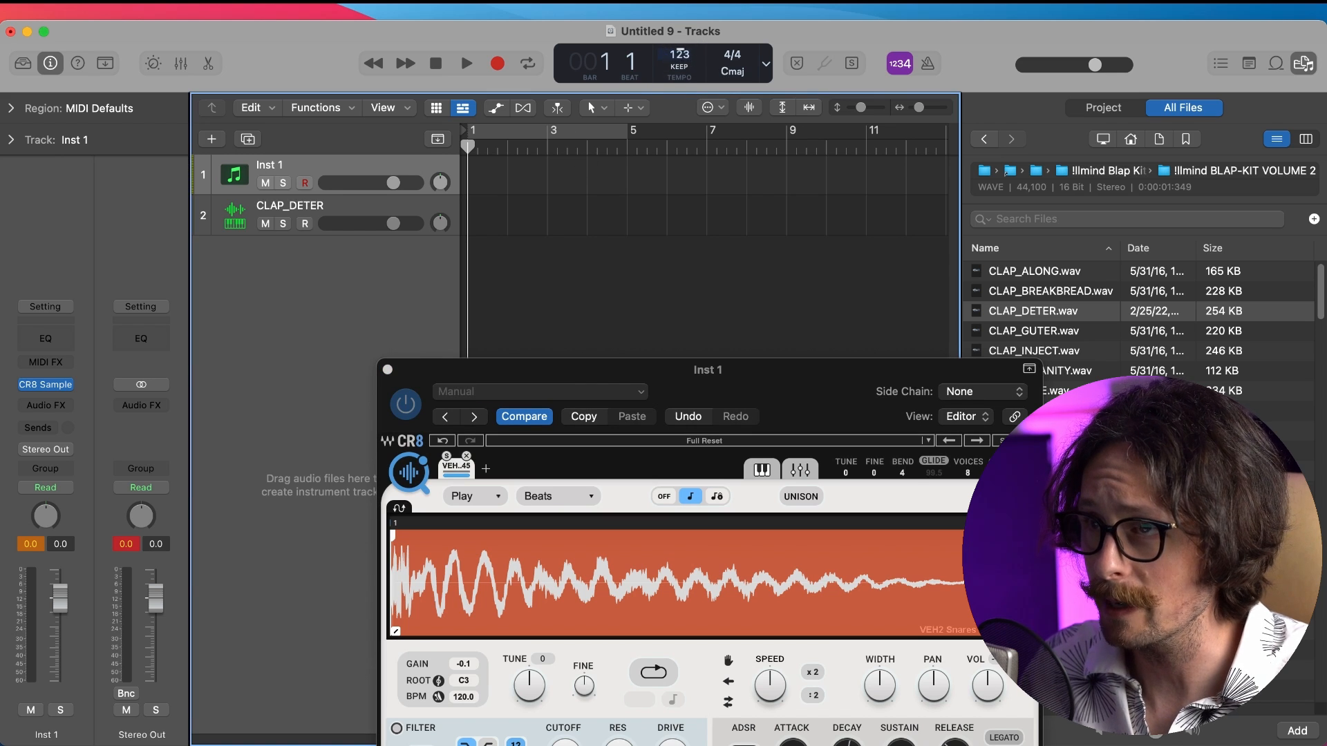
click(557, 131)
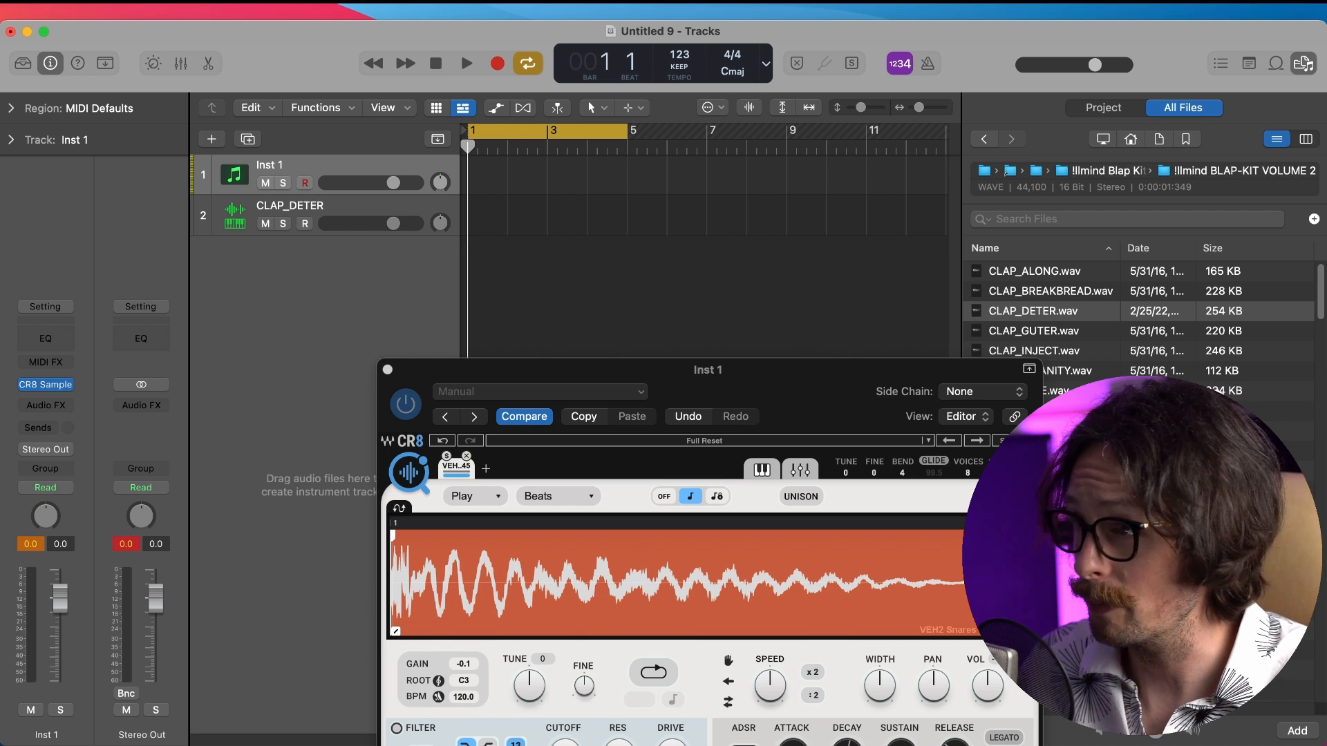
Record a four-bar snare pattern on the Inst 1 track and quantize all its notes to 1/16
key(r)
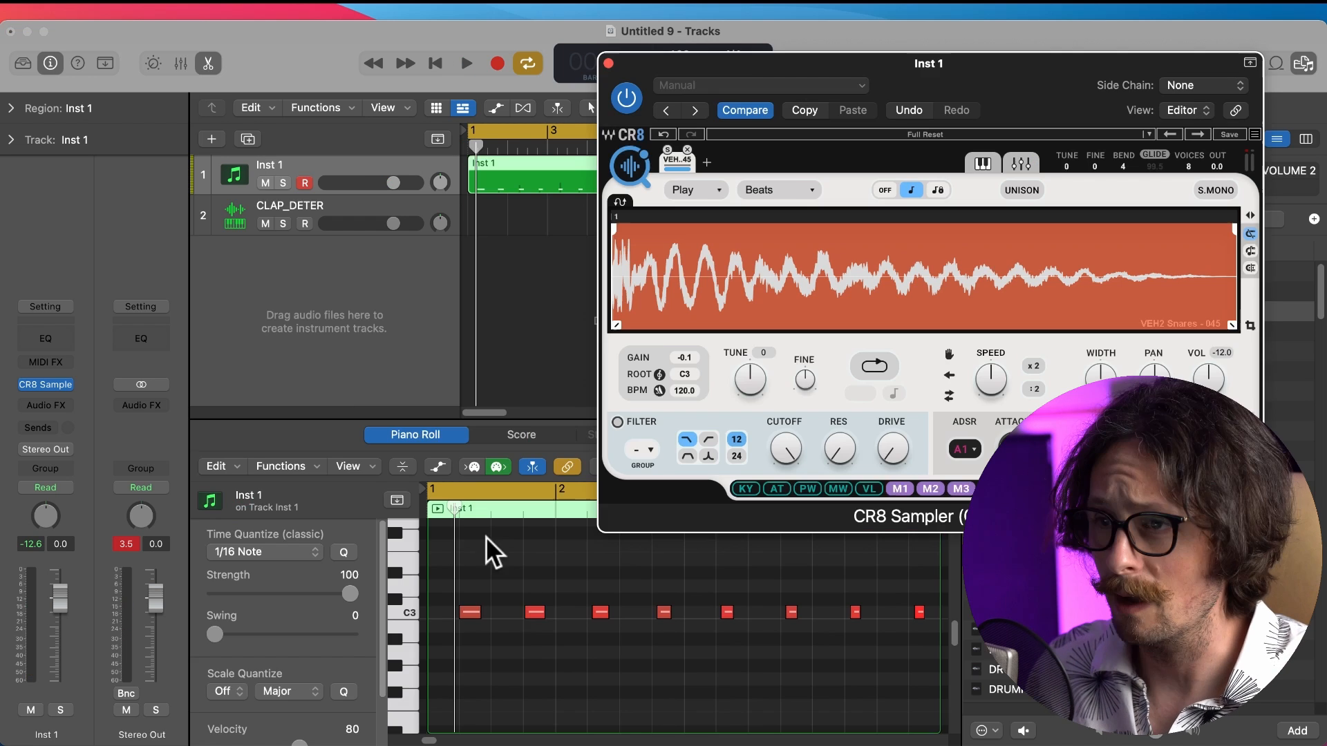
click(548, 652)
key(super+a)
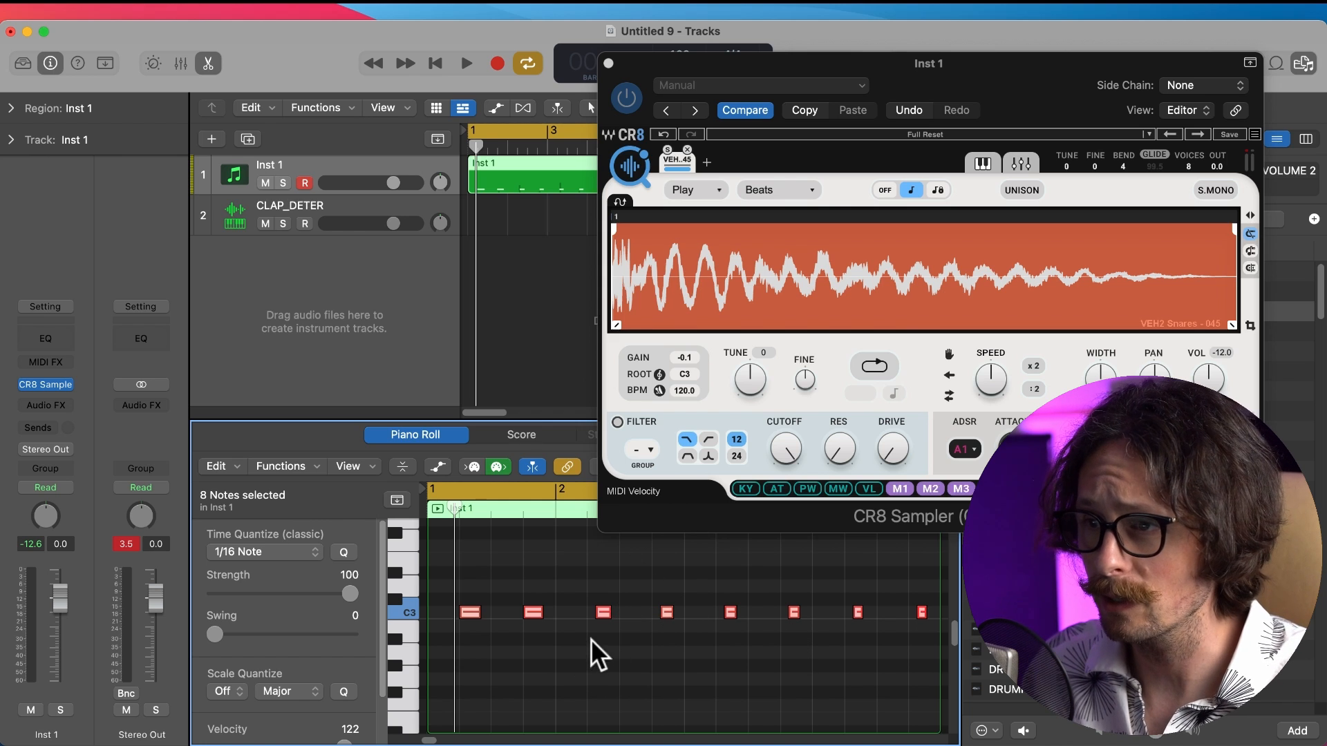
Delete the snare notes after the first two and fill the remaining bars with copies of those two
drag(594, 631, 916, 595)
key(Delete)
drag(579, 568, 408, 640)
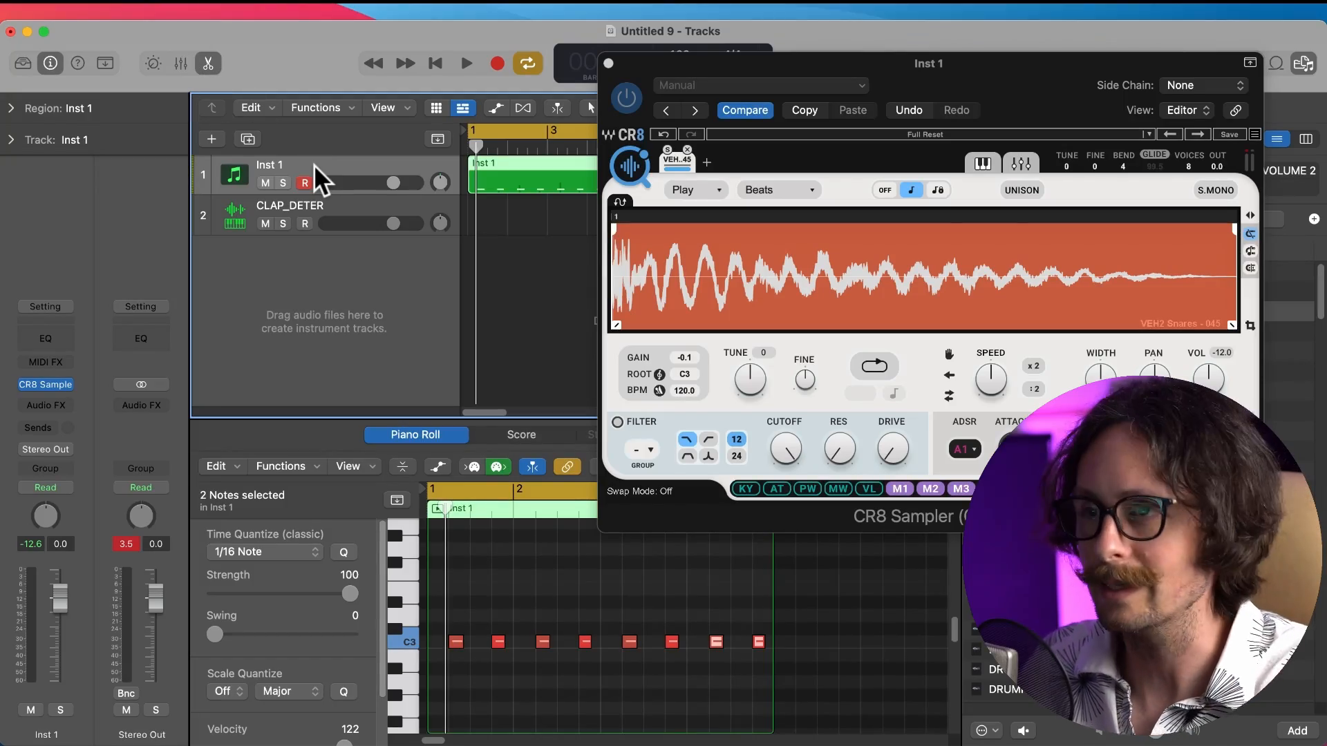
Duplicate the Inst 1 track with its settings and open the sample finder from the new track's CR8 Sampler
key(super+d)
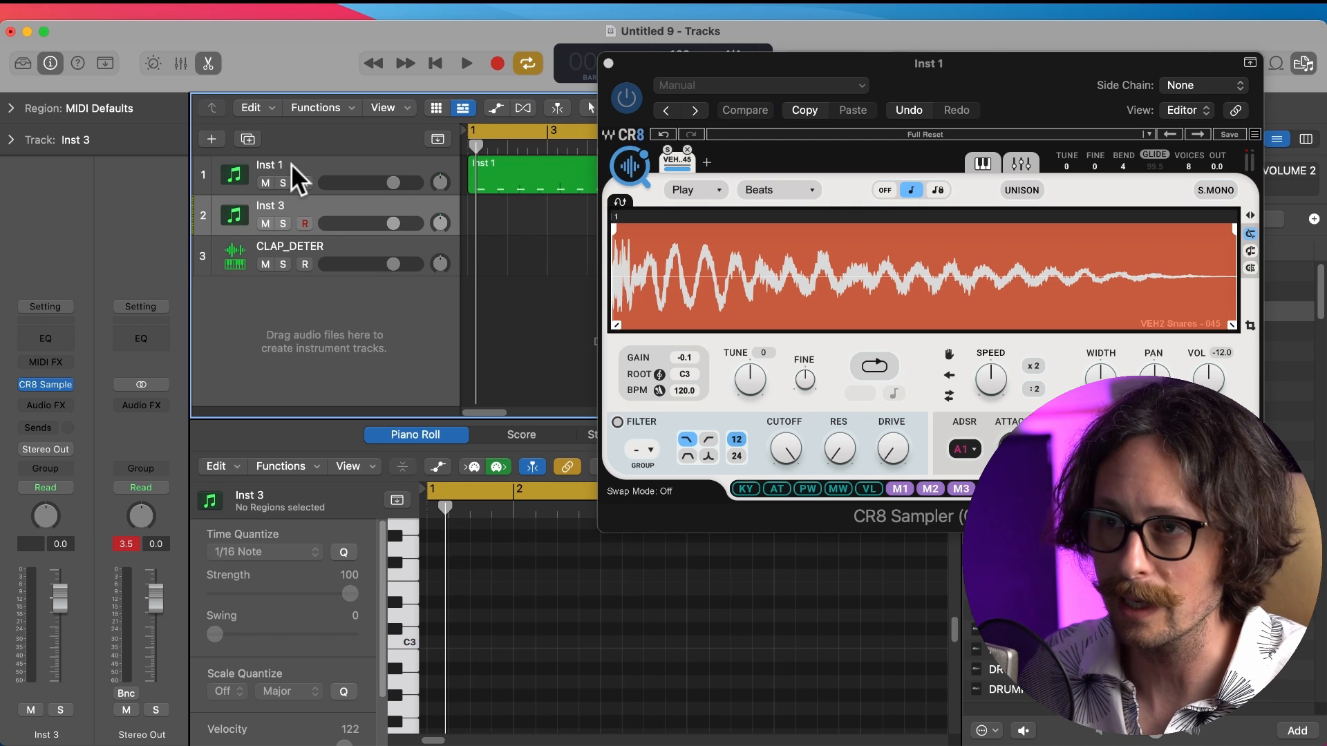
click(46, 384)
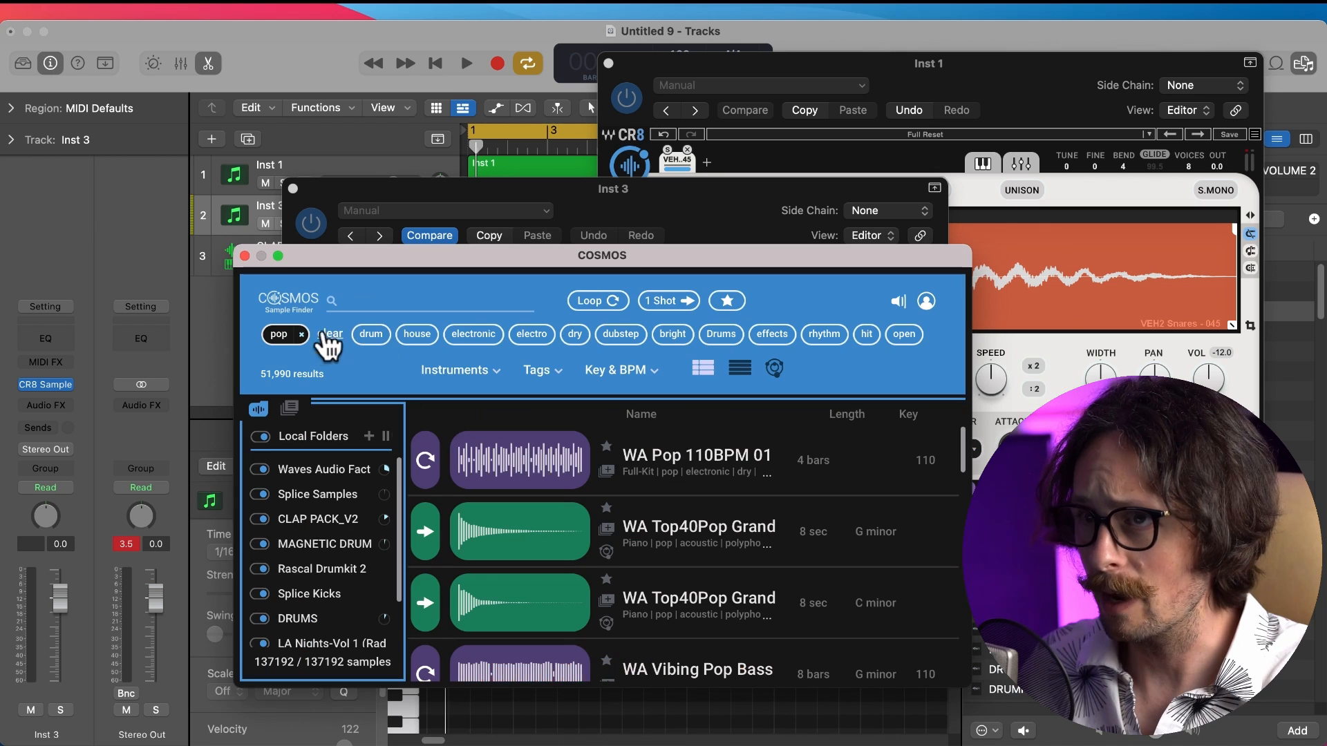
Narrow the pop samples to one-shots with the drum tag and search for "kick"
click(371, 336)
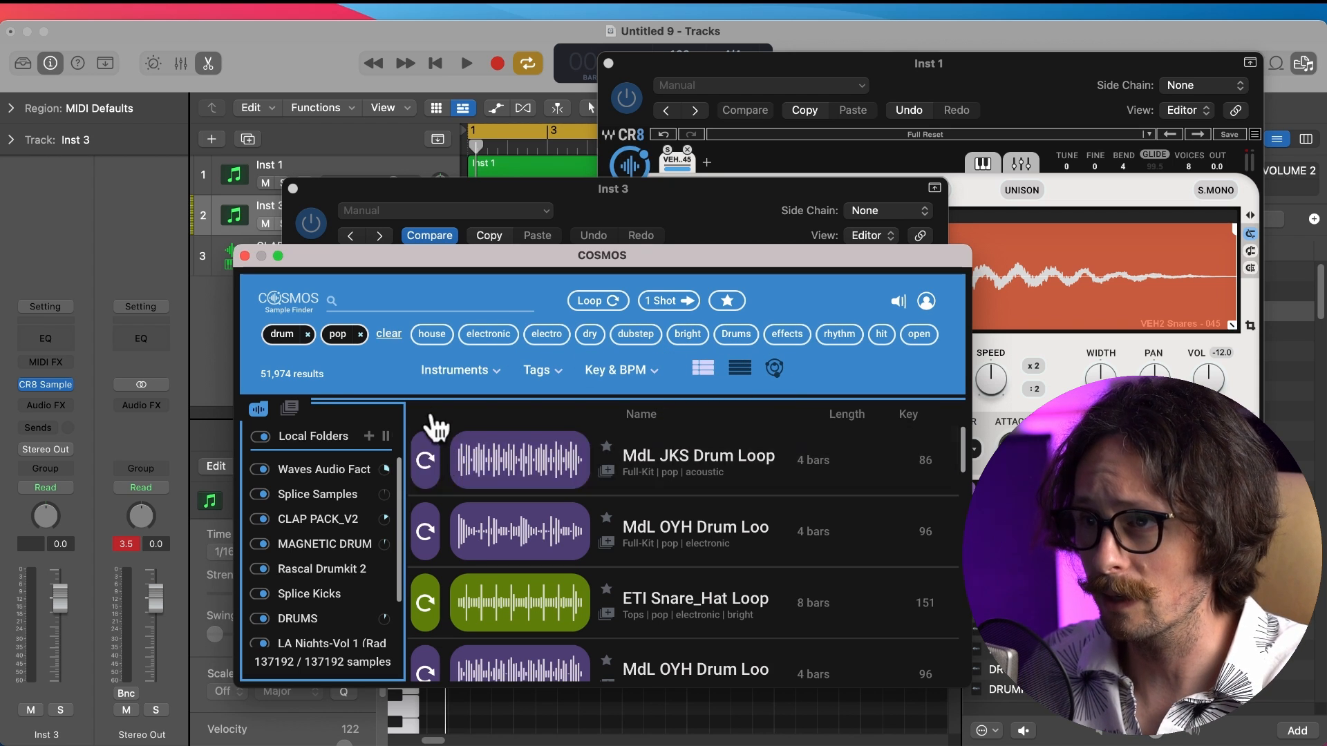
click(674, 302)
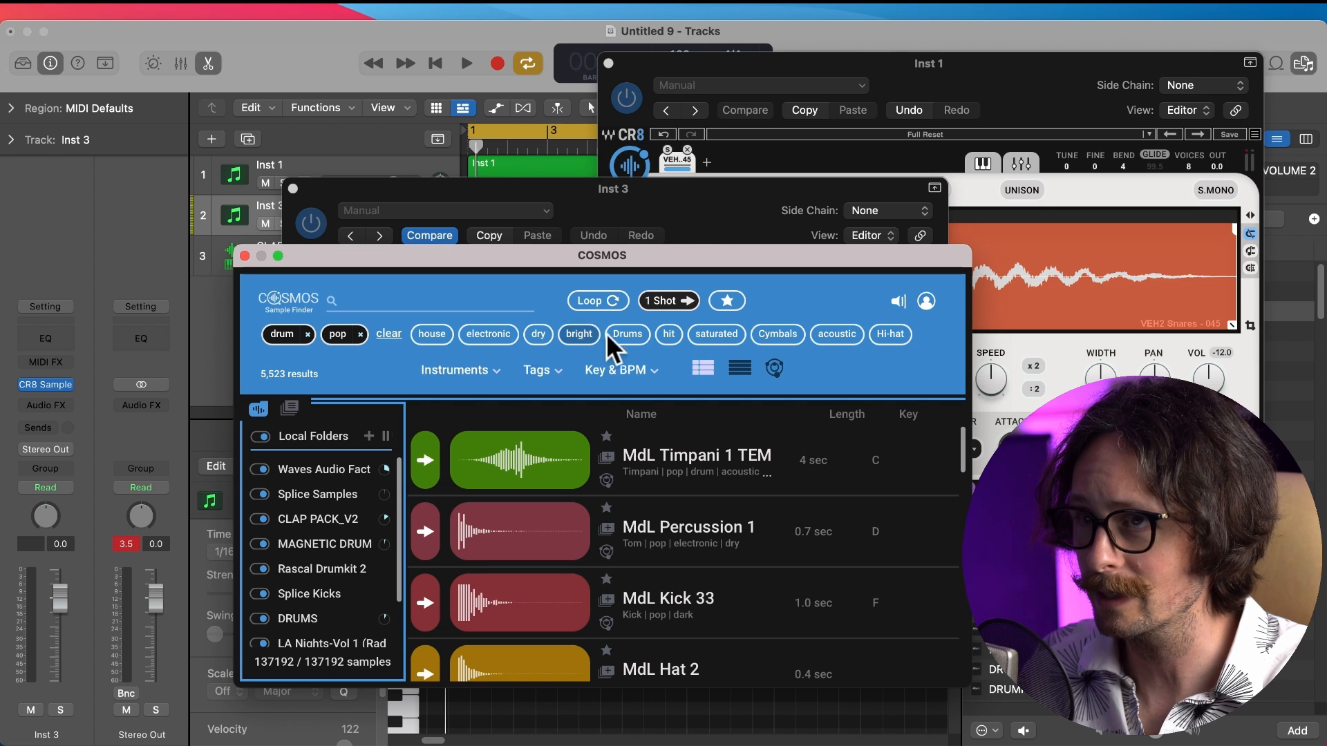
click(381, 302)
text(kick)
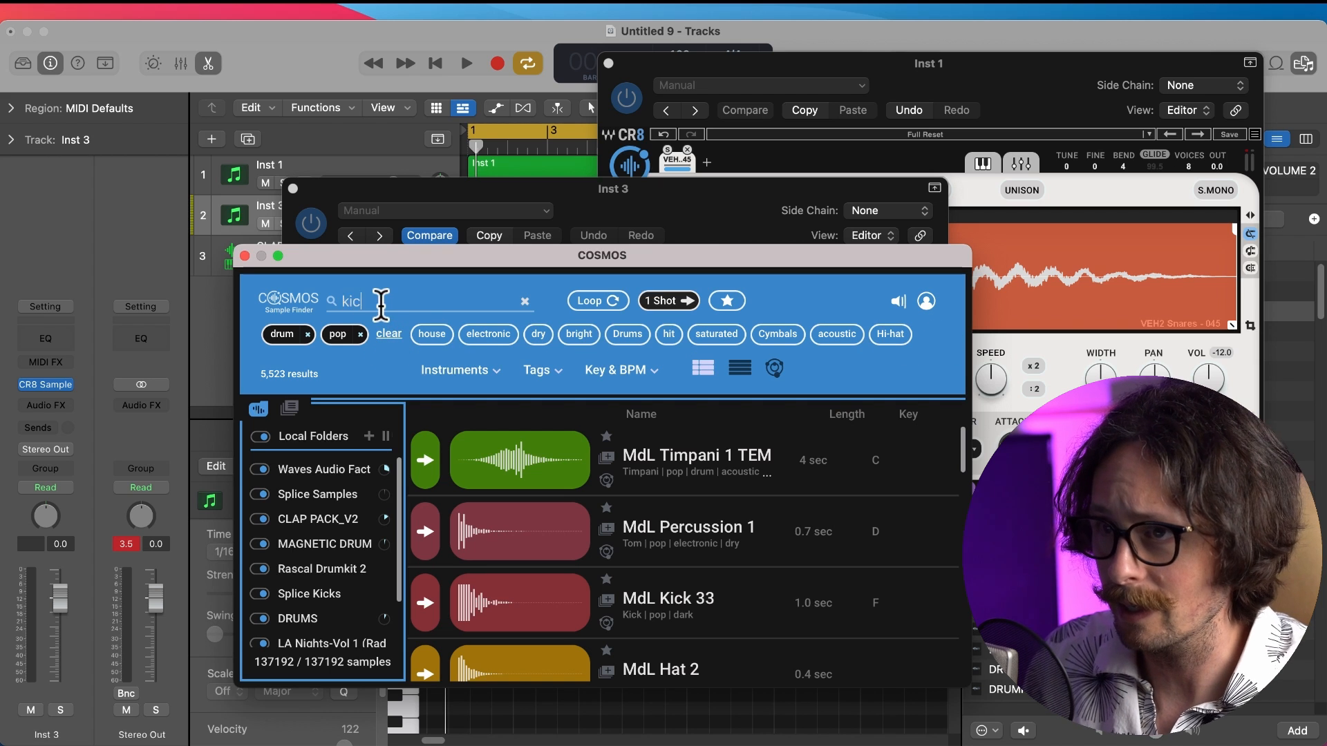
key(Return)
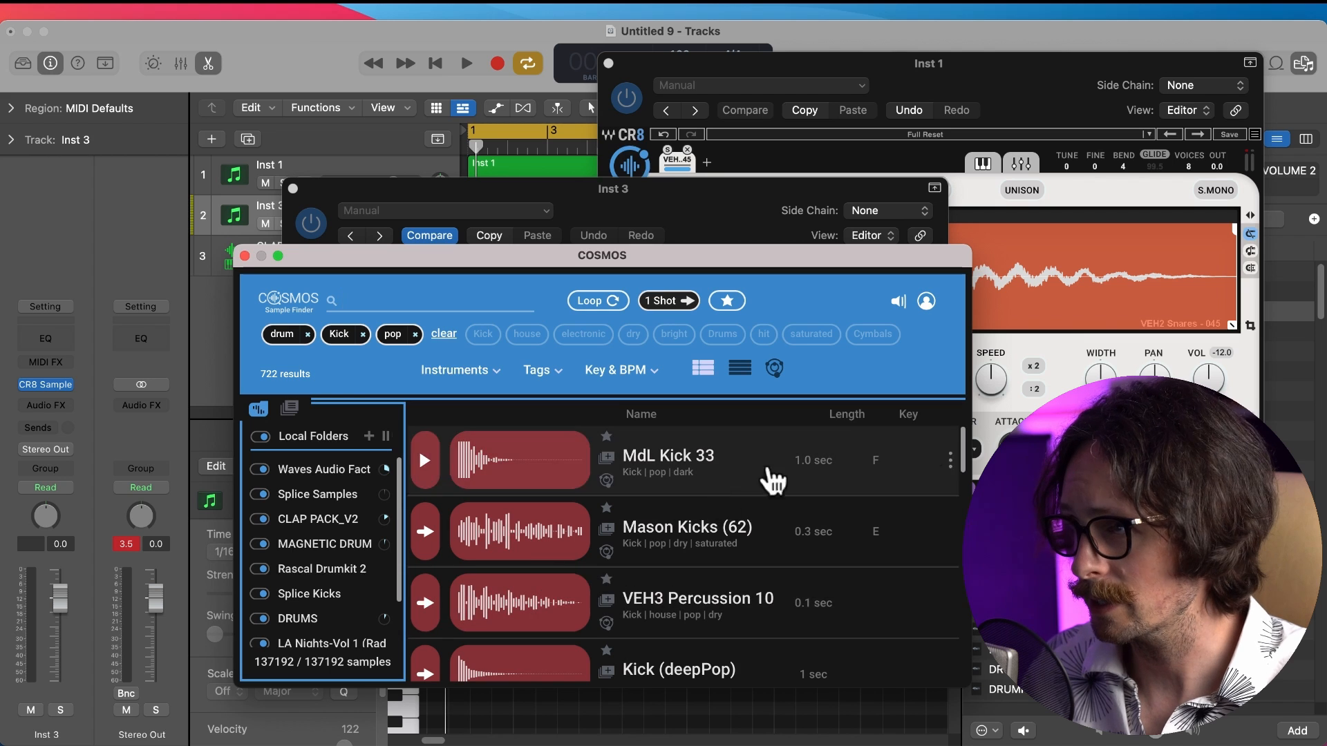
Audition the kick samples one after another, from MdL Kick 33 down to MdL Kick 51
click(438, 461)
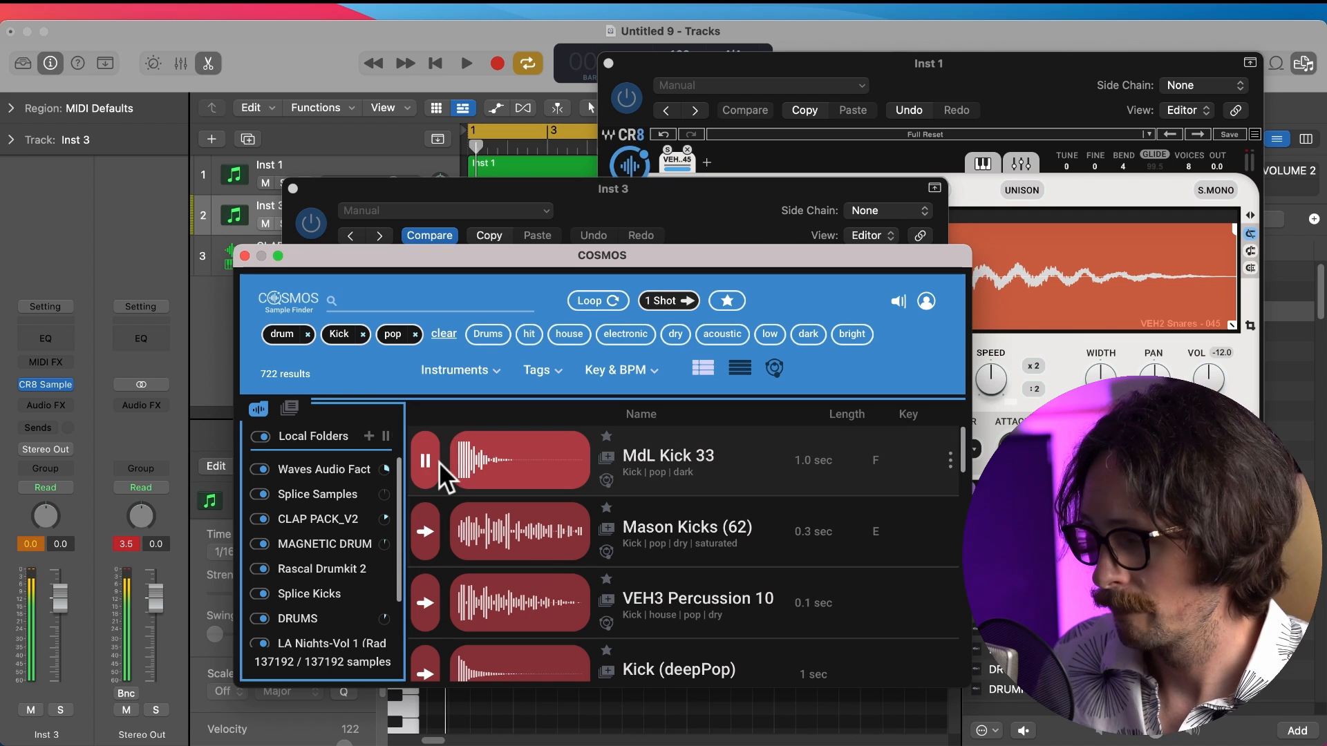
key(Down)
key(Down)
key(Down)
key(Down)
key(Down)
key(Down)
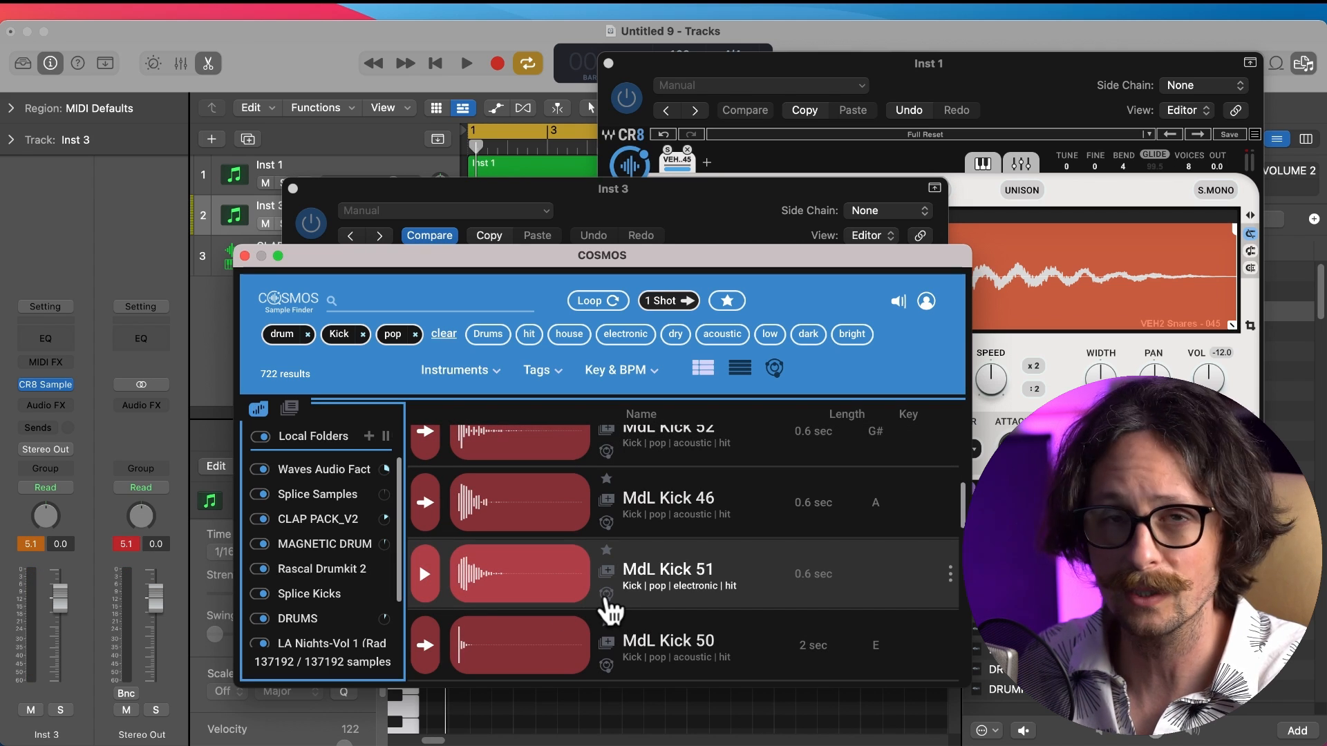
Show MdL Kick 51 on the map, audition its neighbours, settle on VEH2 Soft Kicks - 026 and close COSMOS
click(607, 594)
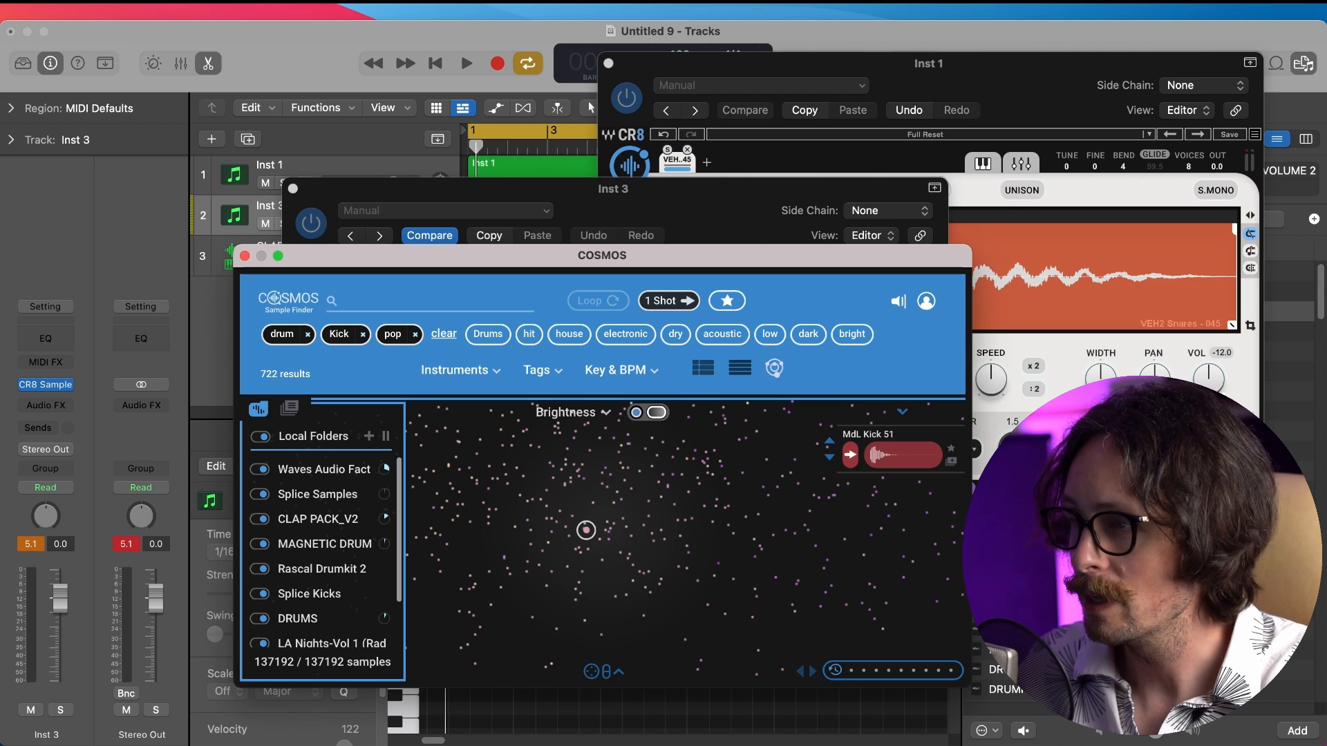
click(586, 530)
click(592, 533)
click(602, 535)
click(587, 534)
click(586, 530)
click(587, 529)
click(587, 528)
click(587, 527)
click(587, 527)
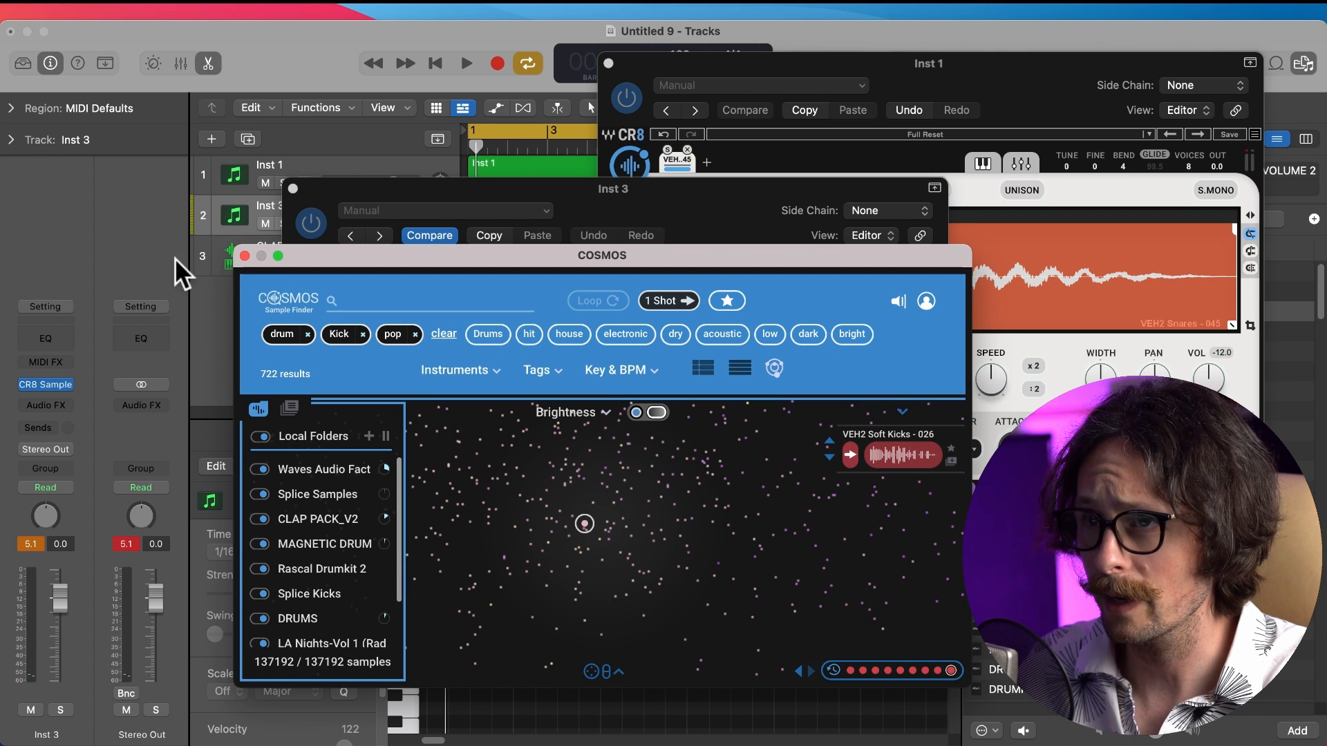
click(246, 255)
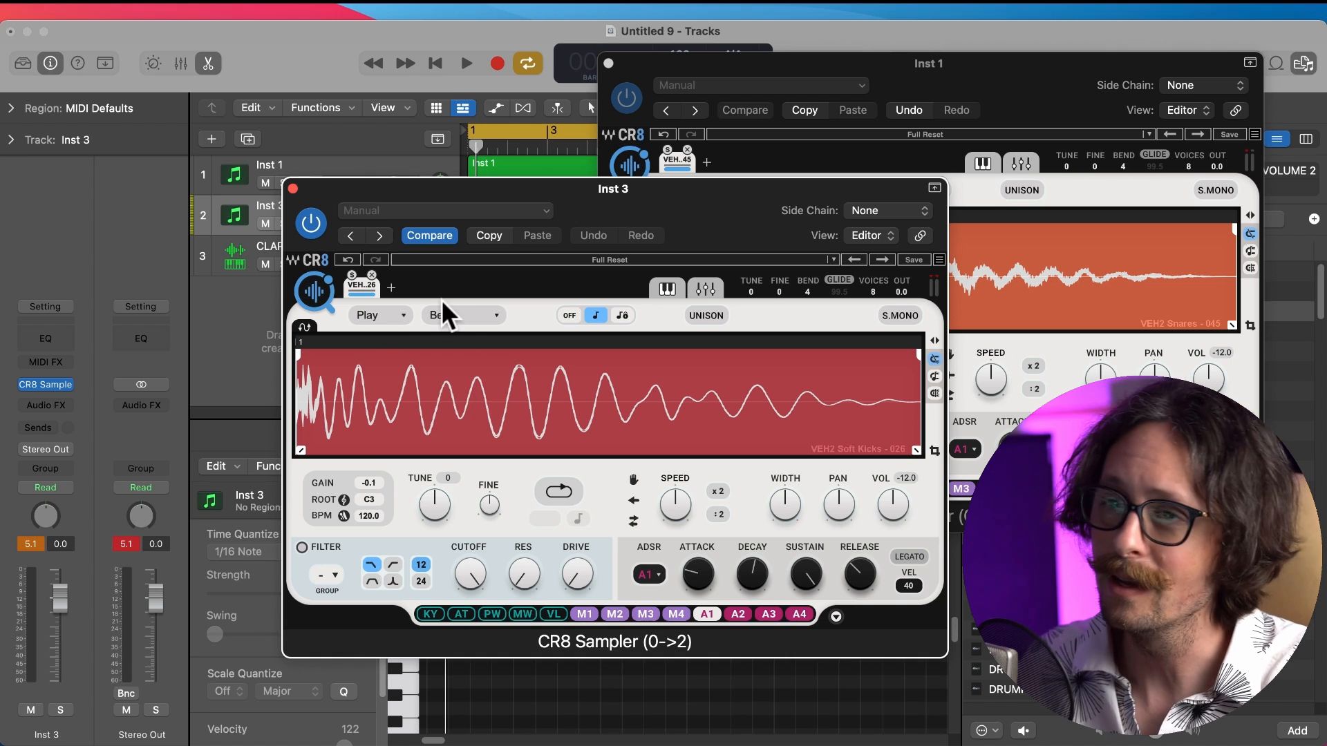
Set the kick sample's gain to 7.4 and close both CR8 Sampler windows
drag(374, 482, 372, 453)
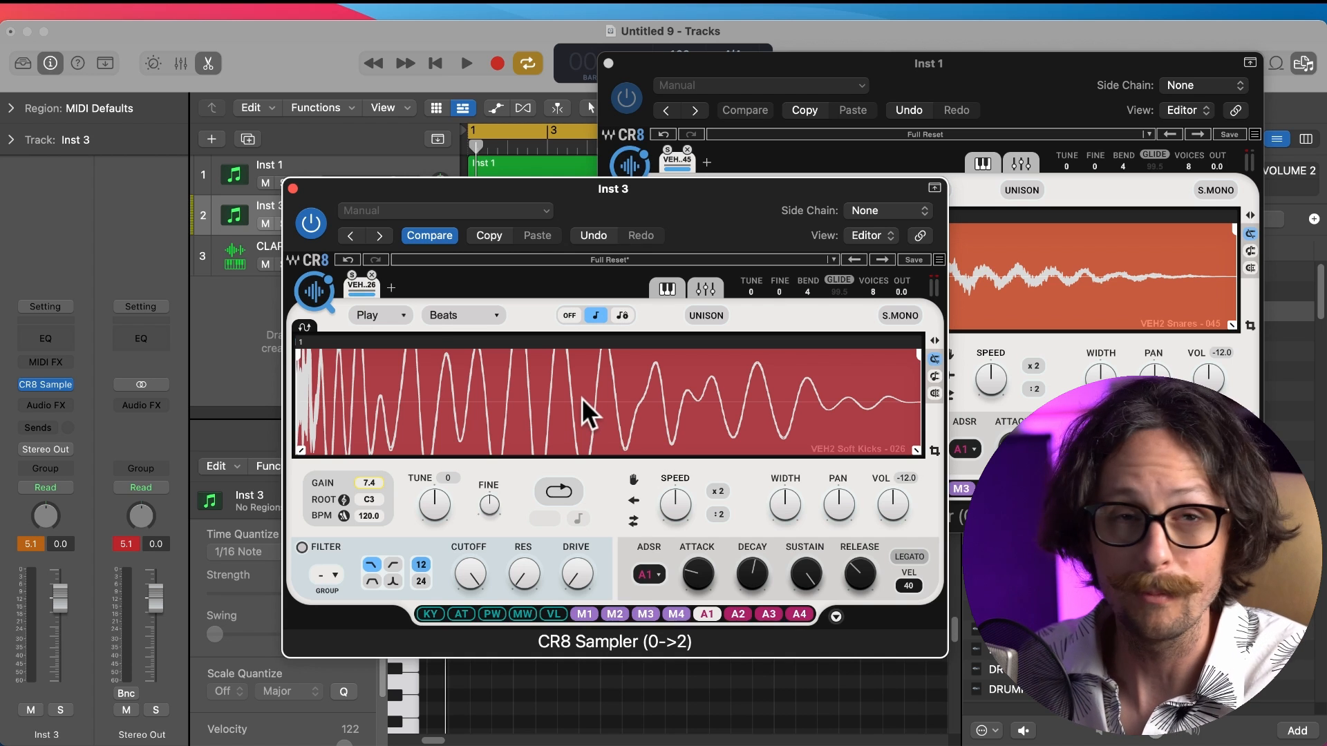
click(292, 187)
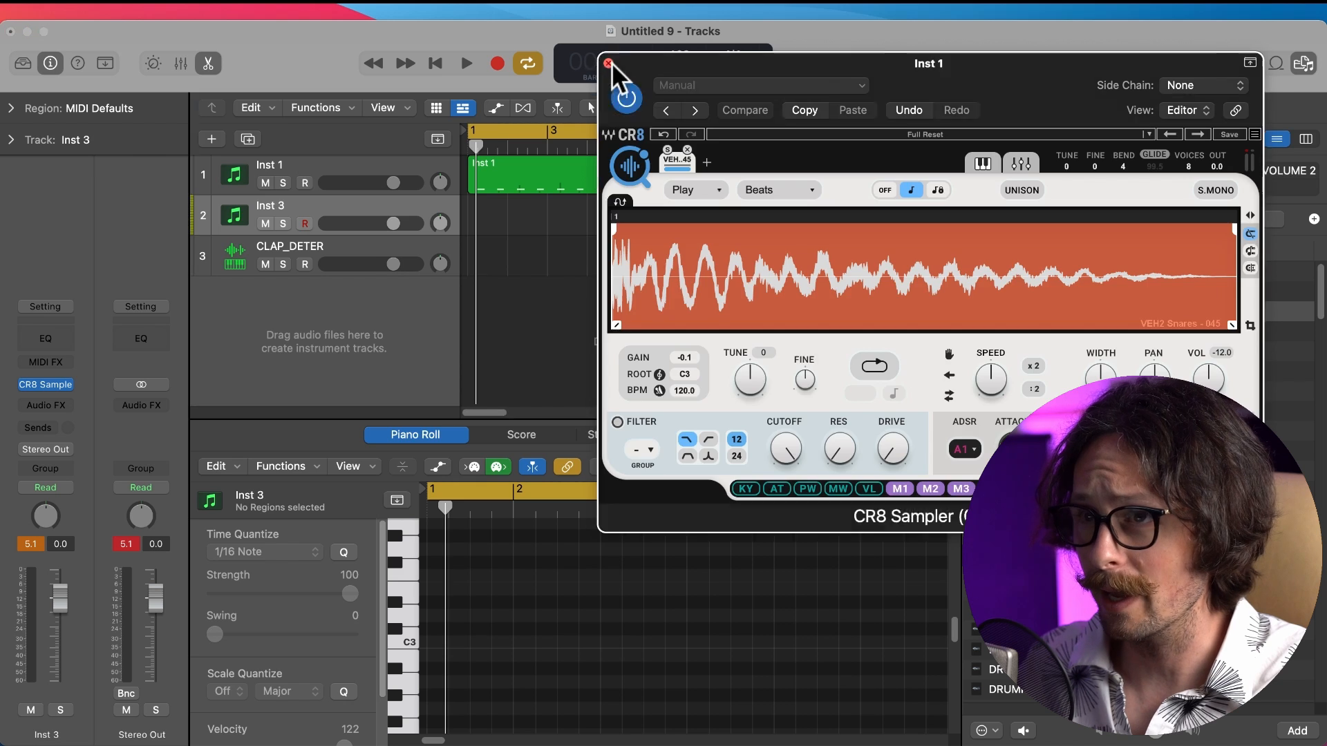
click(608, 64)
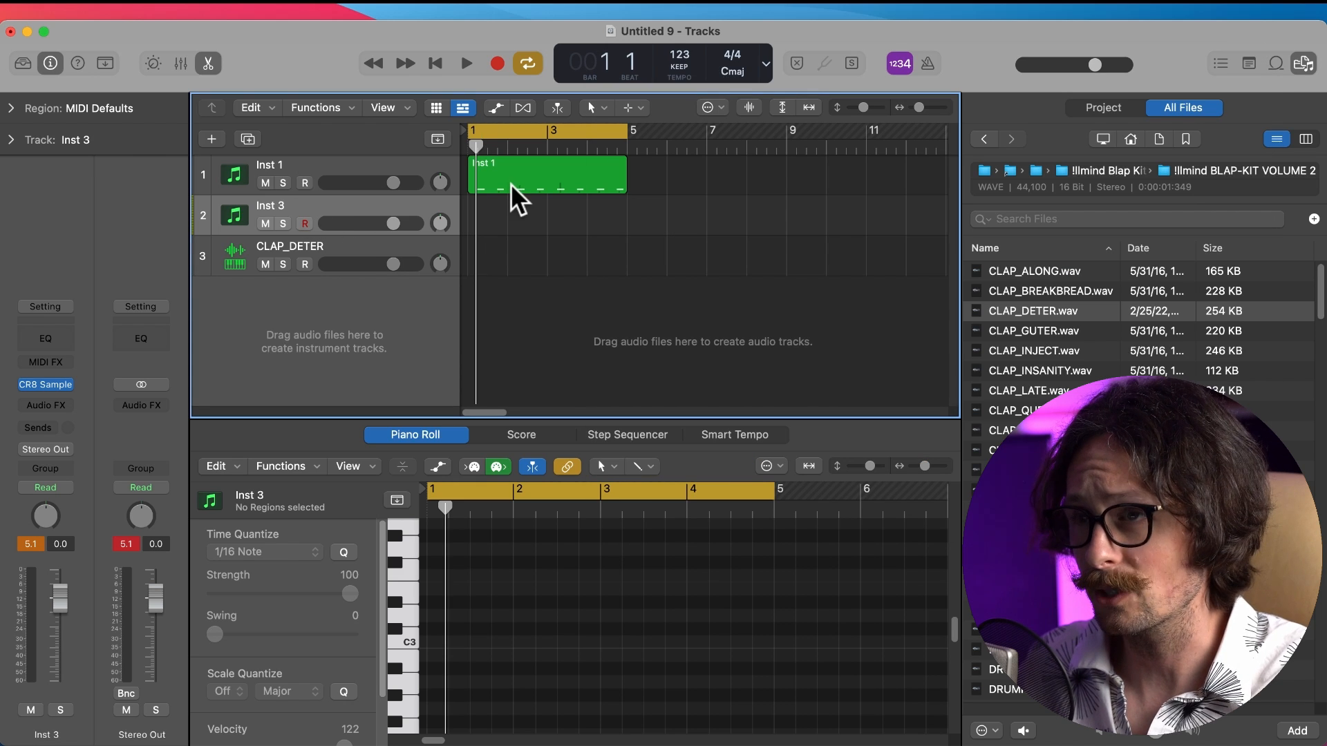
Copy the snare region onto the Inst 3 track and move all its notes one beat earlier, onto beats 1 and 3
drag(512, 185, 523, 231)
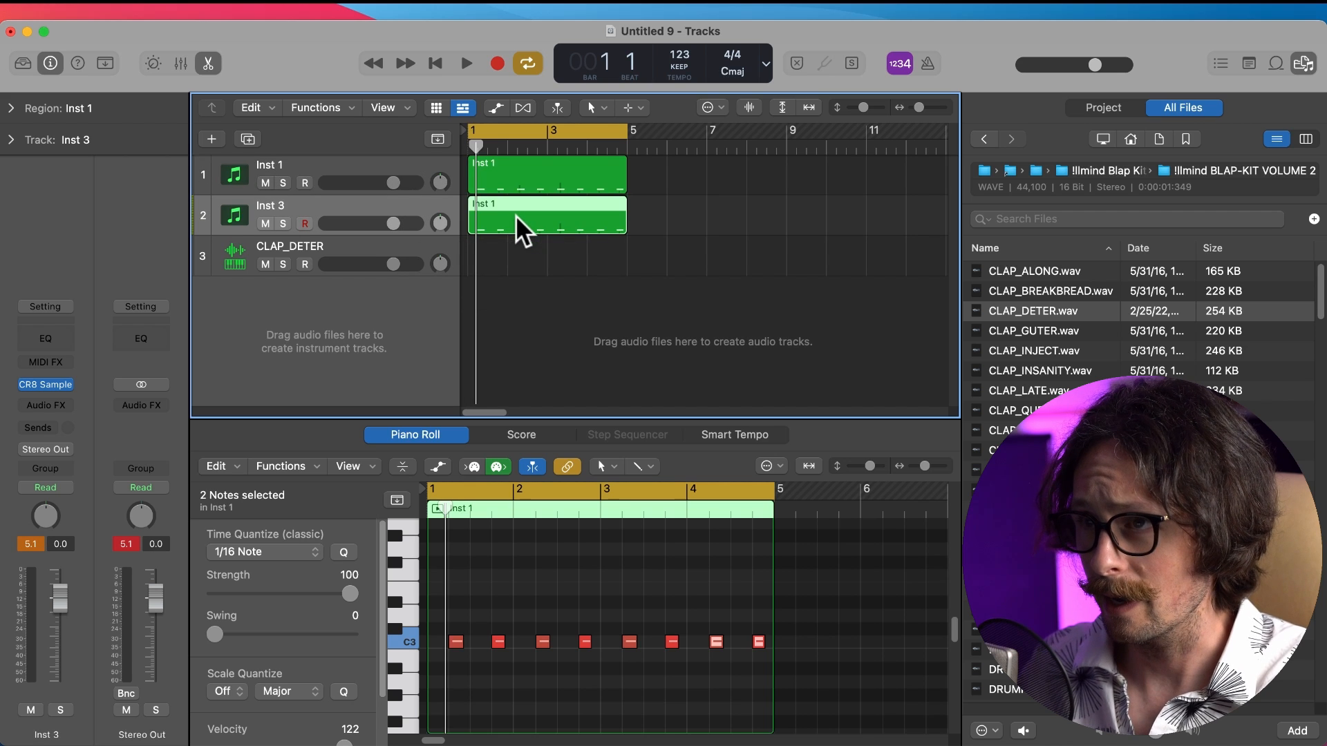
click(523, 265)
click(521, 225)
drag(812, 622, 452, 670)
drag(450, 641, 437, 637)
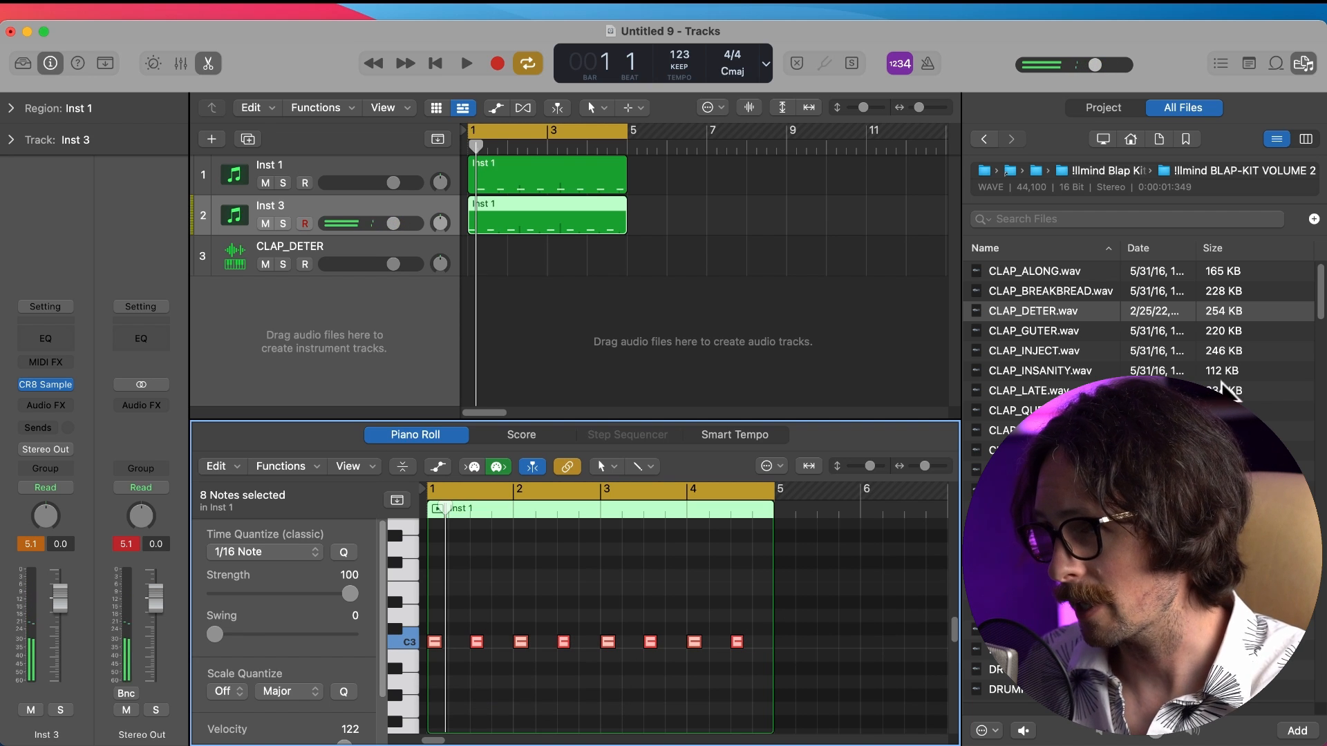
Play the loop to hear the kick and snare patterns together, and stop playback
click(770, 340)
key(space)
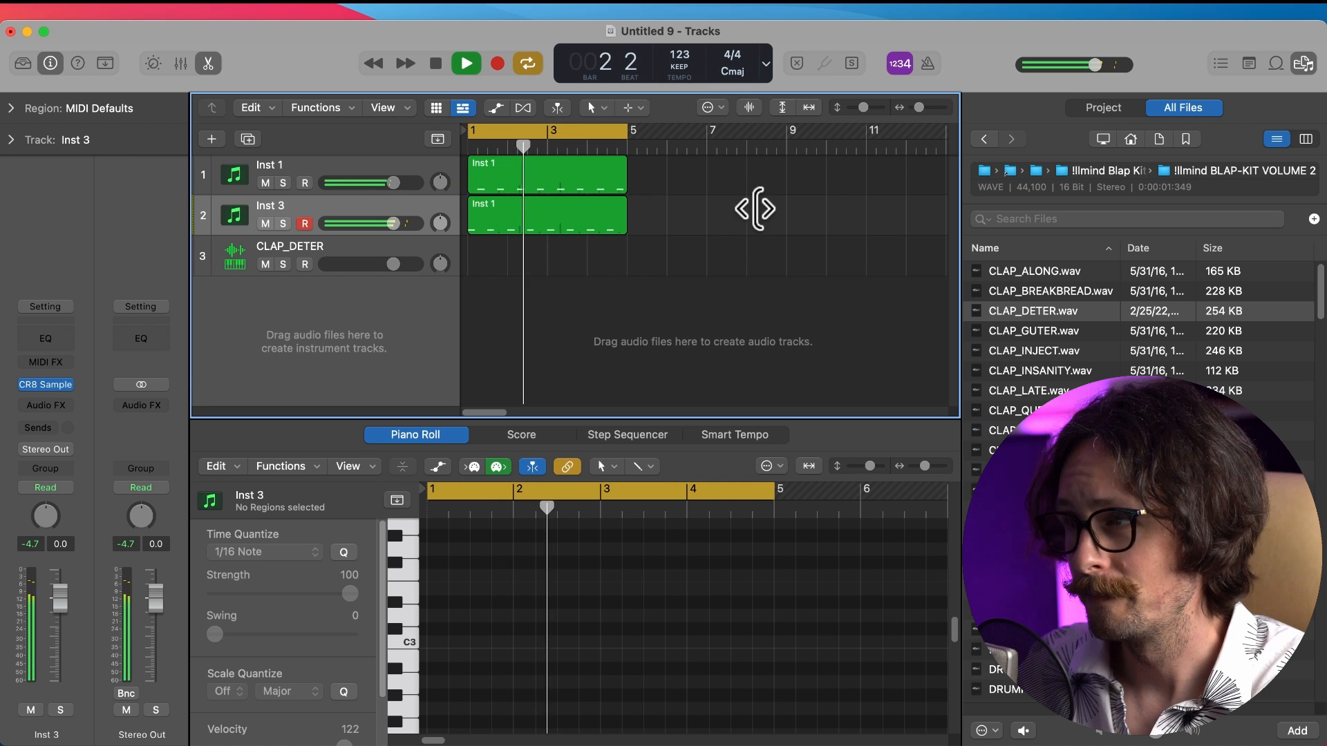
key(space)
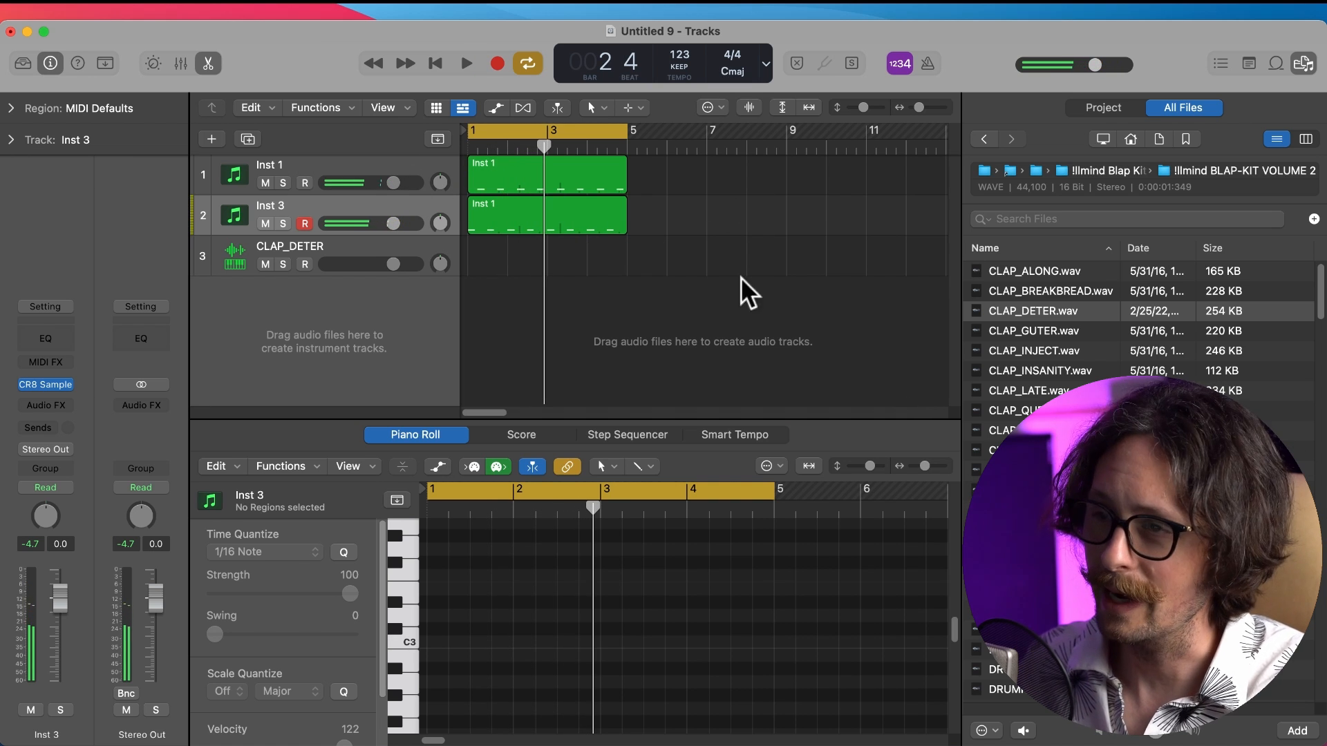
Duplicate all the kick notes in the Inst 3 region one beat later, so kicks fall on every beat
click(569, 202)
click(591, 564)
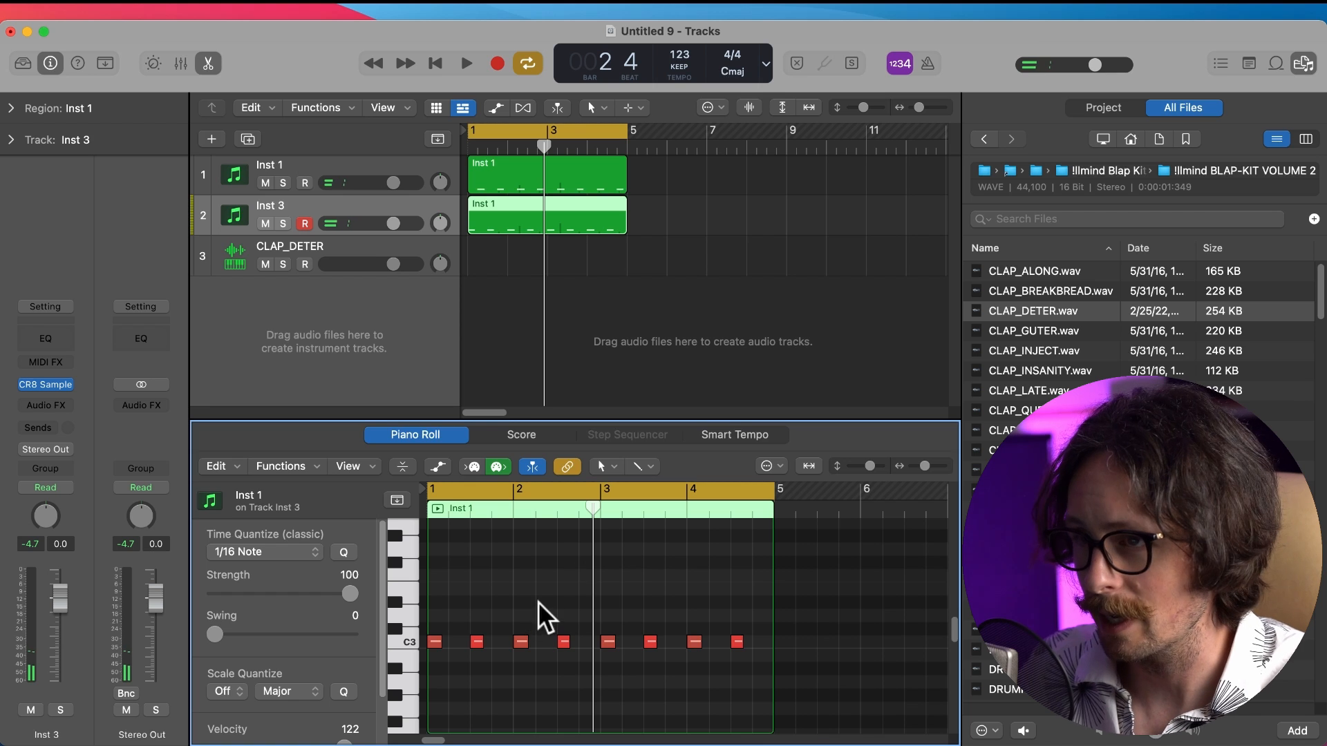
key(super+a)
drag(435, 643, 457, 649)
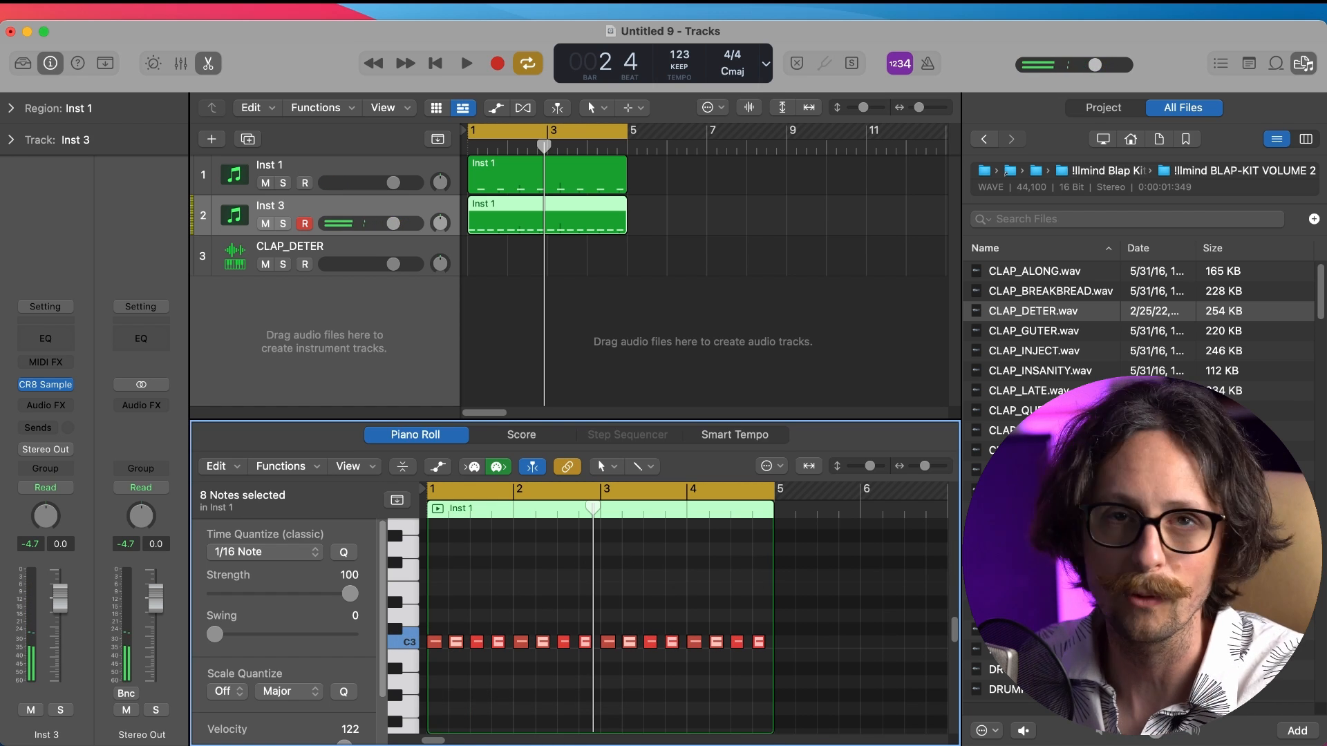
Play the loop and raise the snare sample's gain in the Inst 1 track's CR8 Sampler
click(598, 296)
key(space)
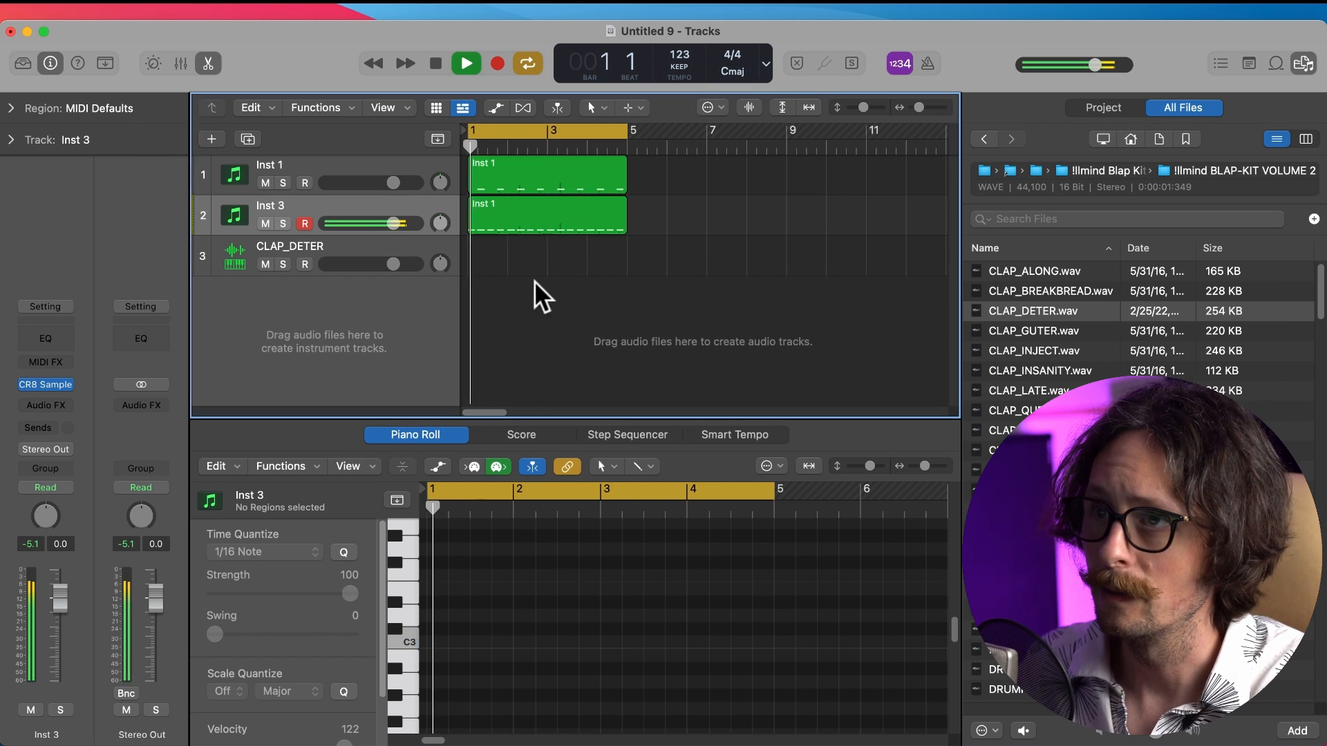
click(281, 168)
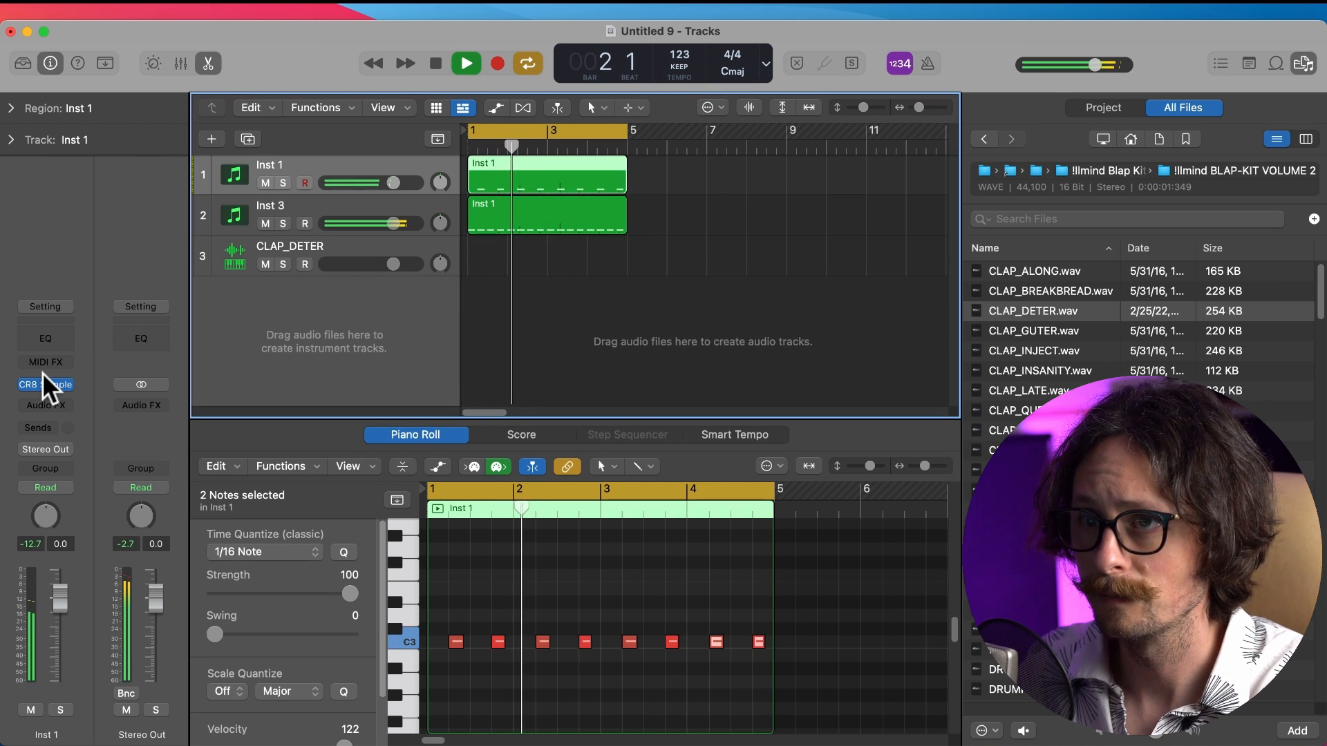
click(45, 385)
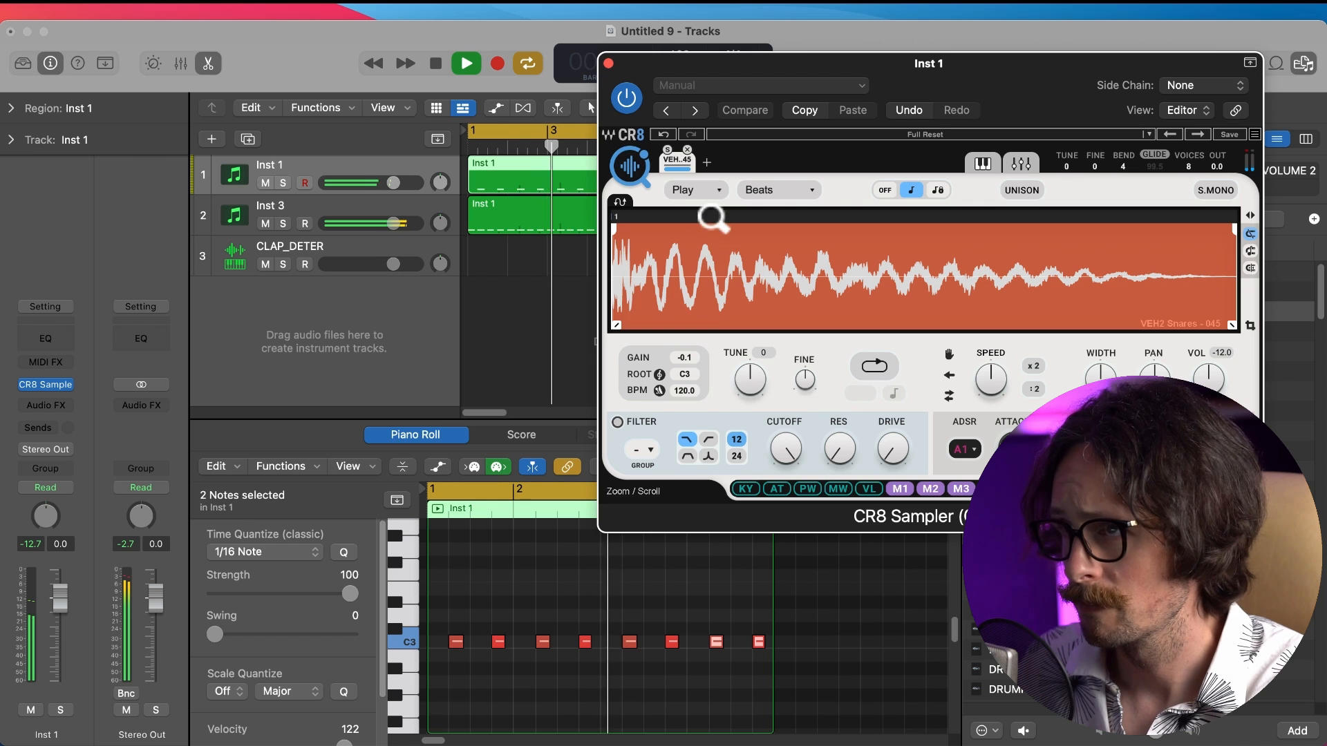
drag(690, 358, 681, 307)
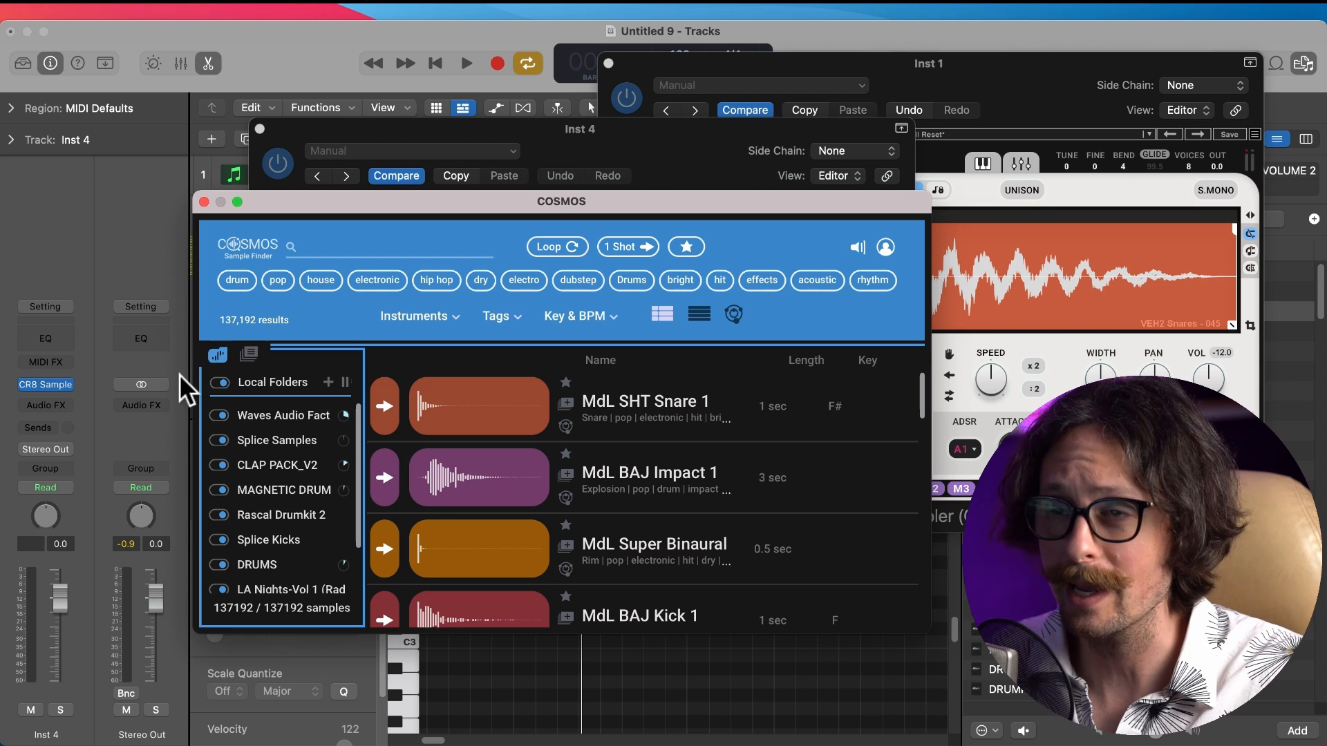
Look through the Trap Drums collection in COSMOS as a list and on the map, and remove its filter
click(249, 355)
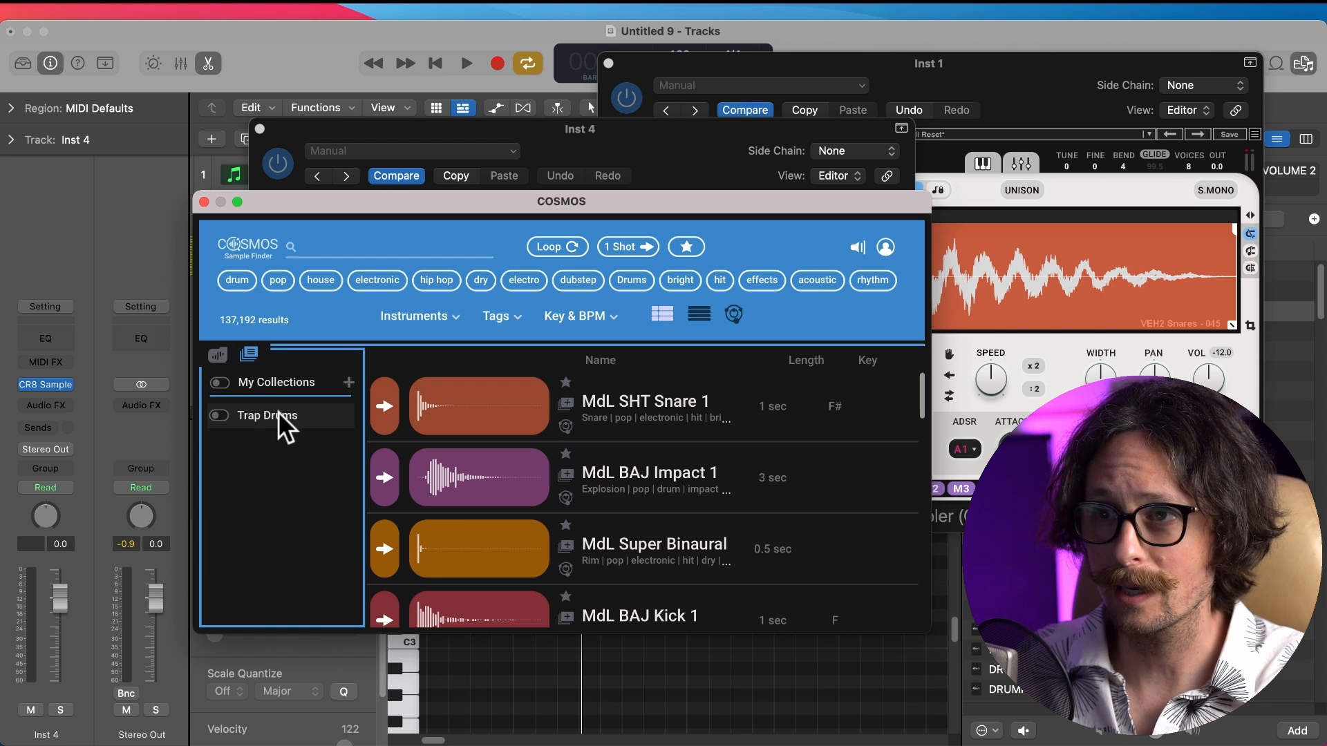
click(263, 416)
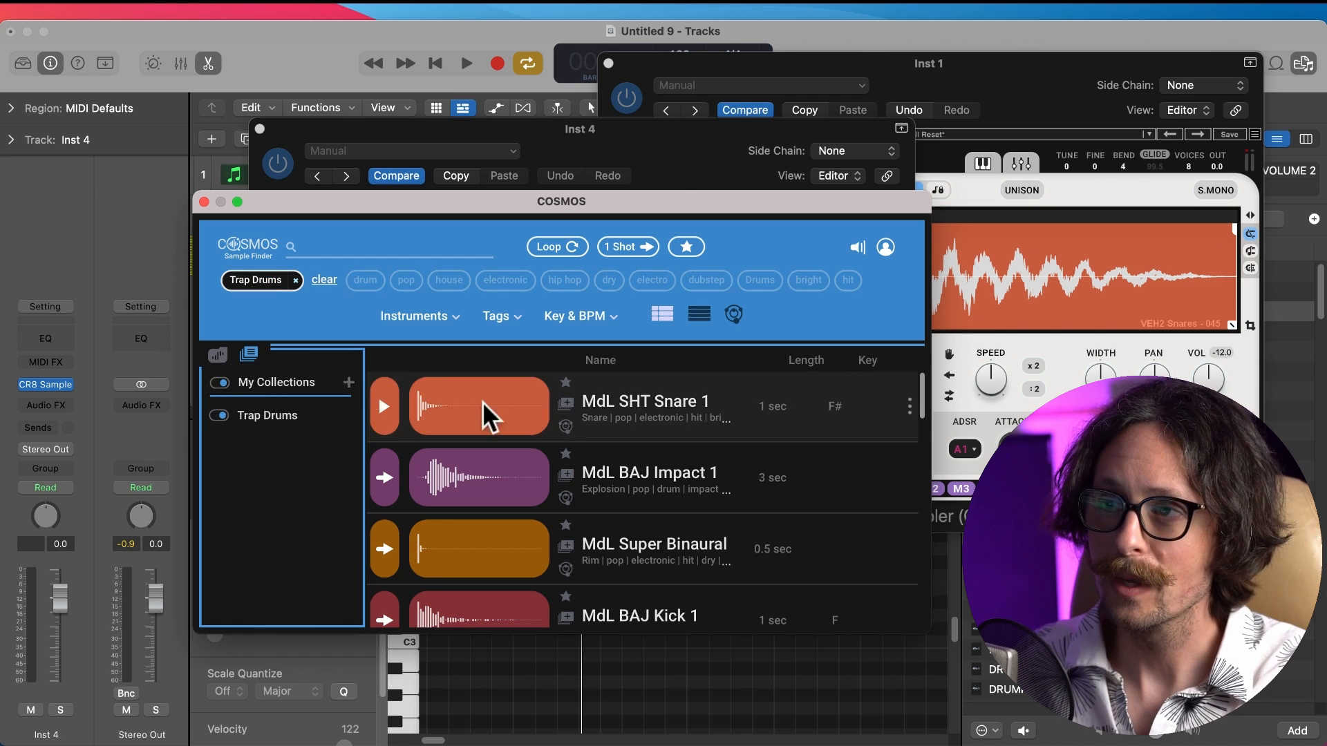
click(734, 315)
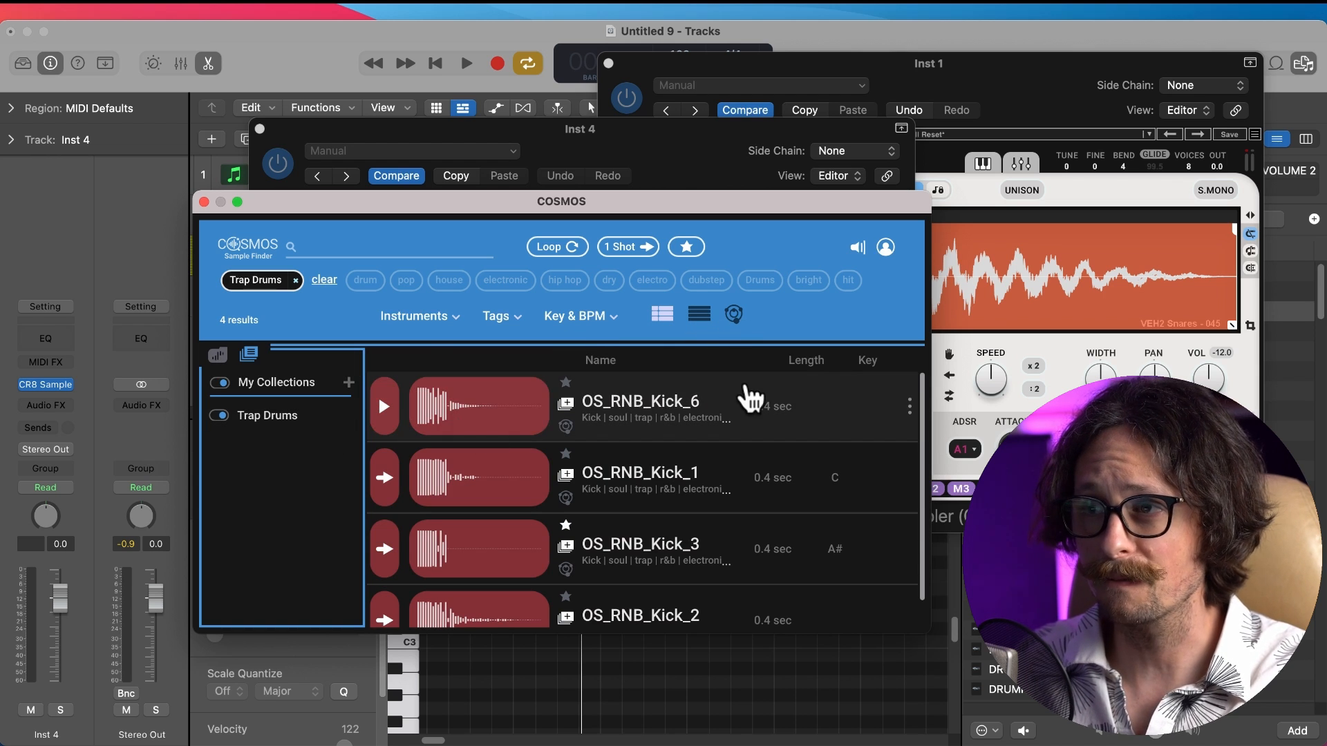
click(732, 315)
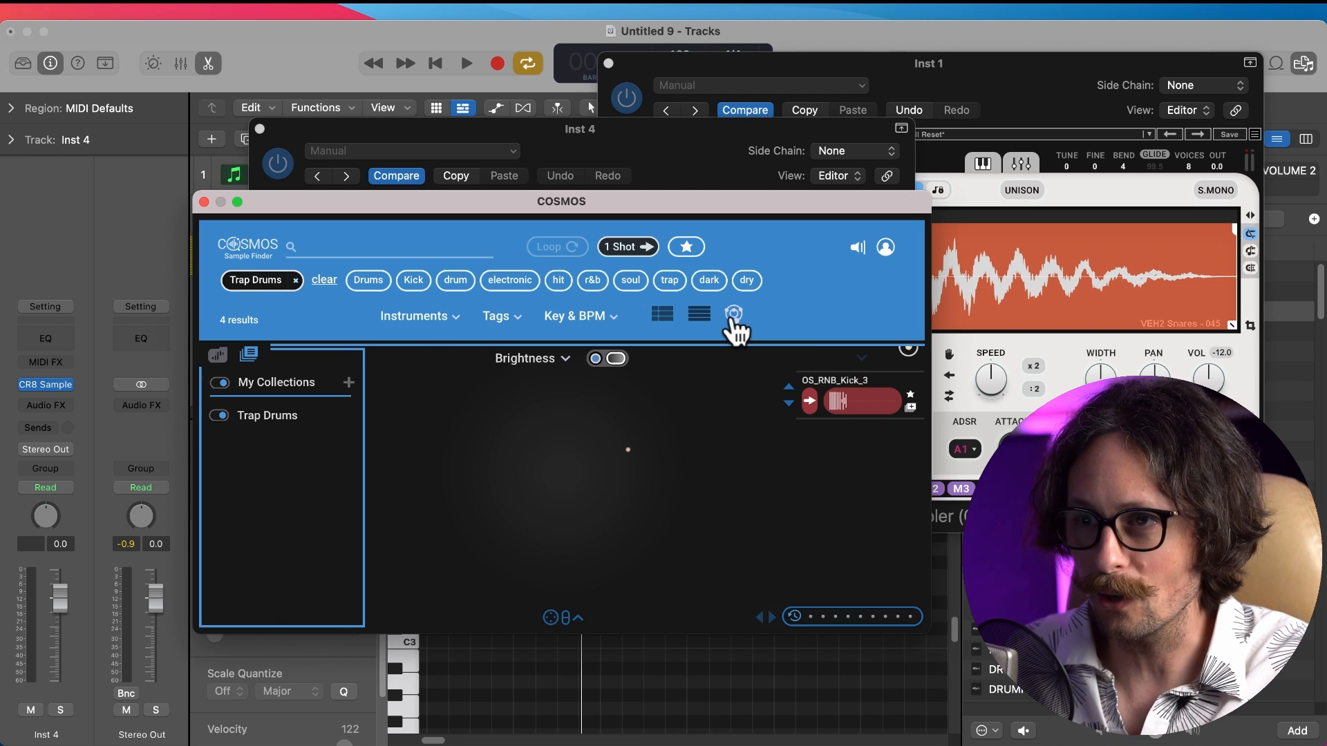
click(662, 314)
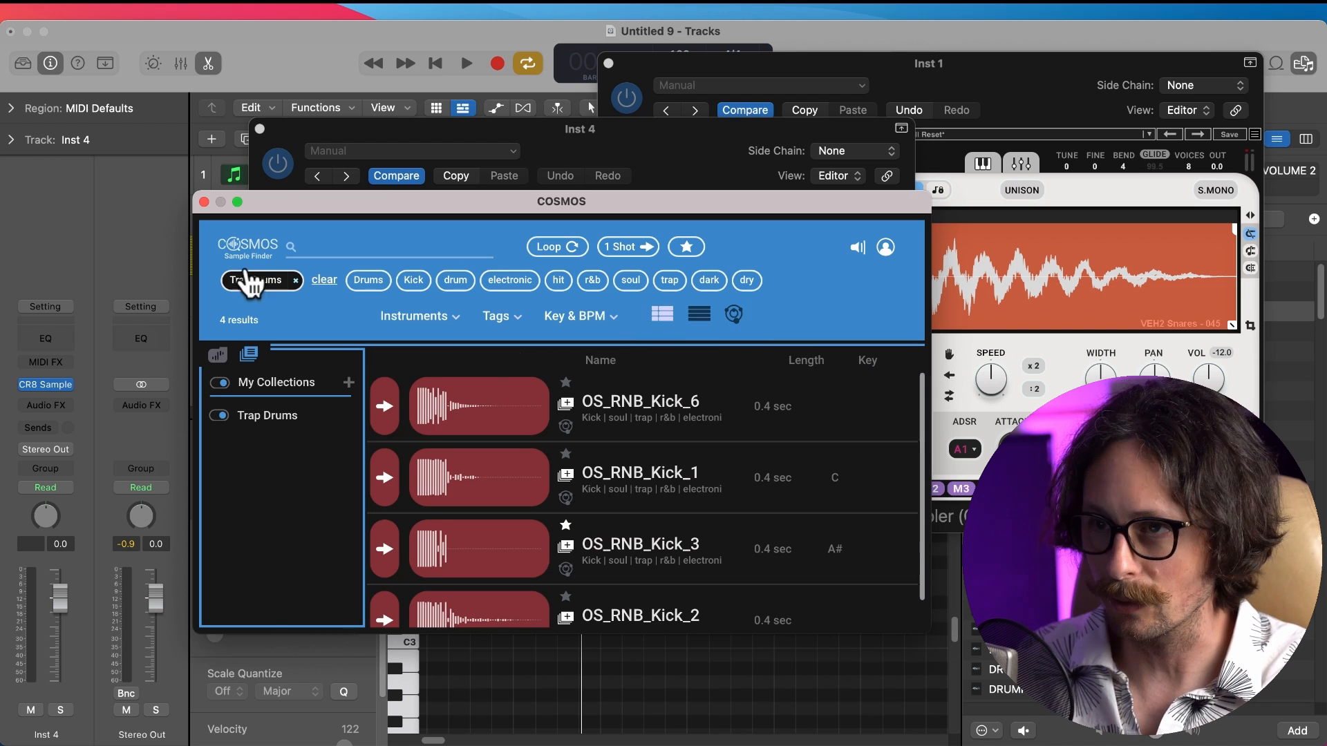
click(295, 281)
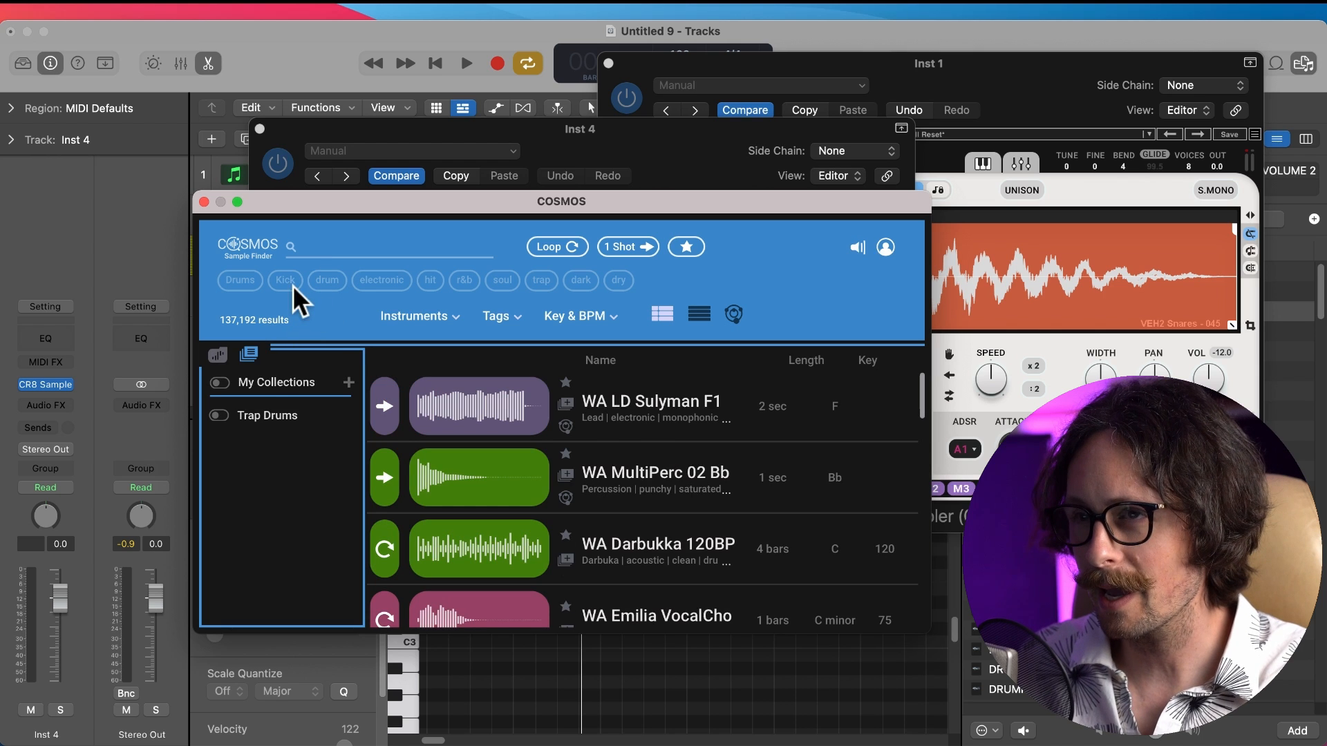
Show the local folders again, try the hip hop tag, and filter the samples to 808 one-shots
click(220, 354)
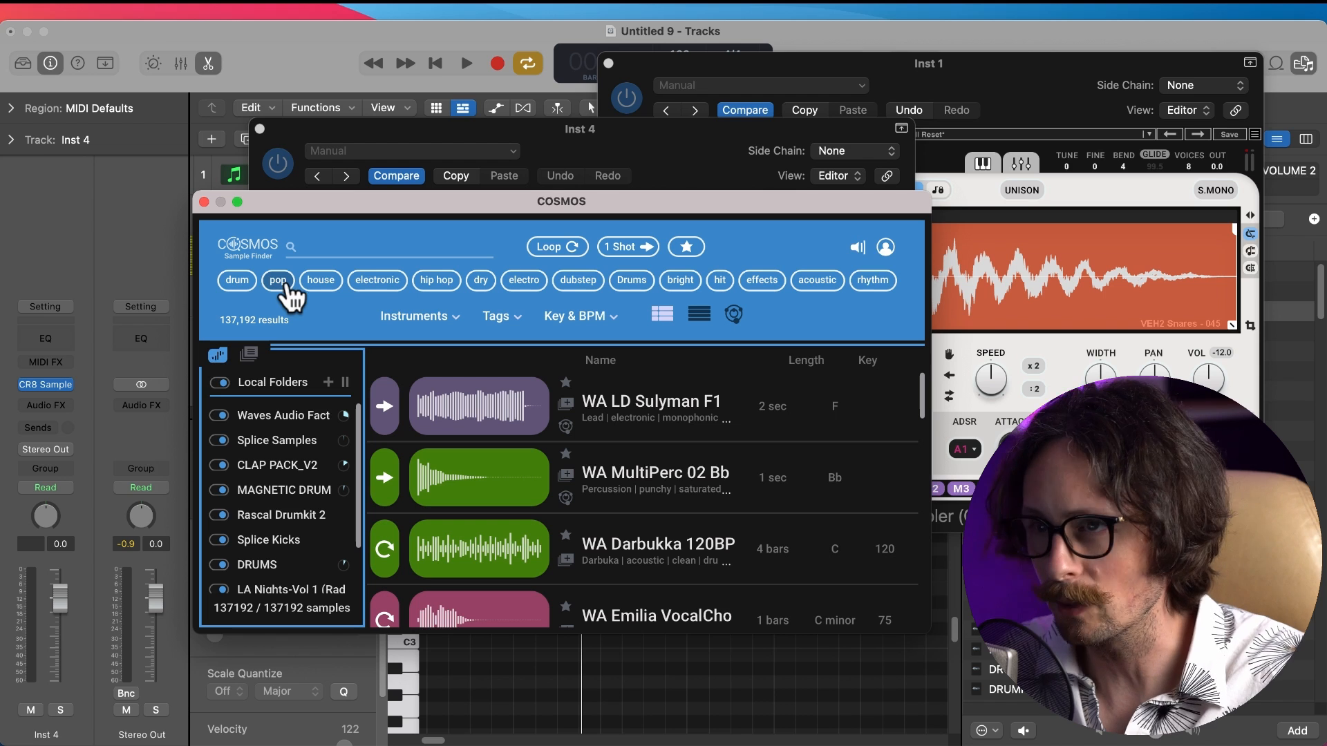
click(435, 280)
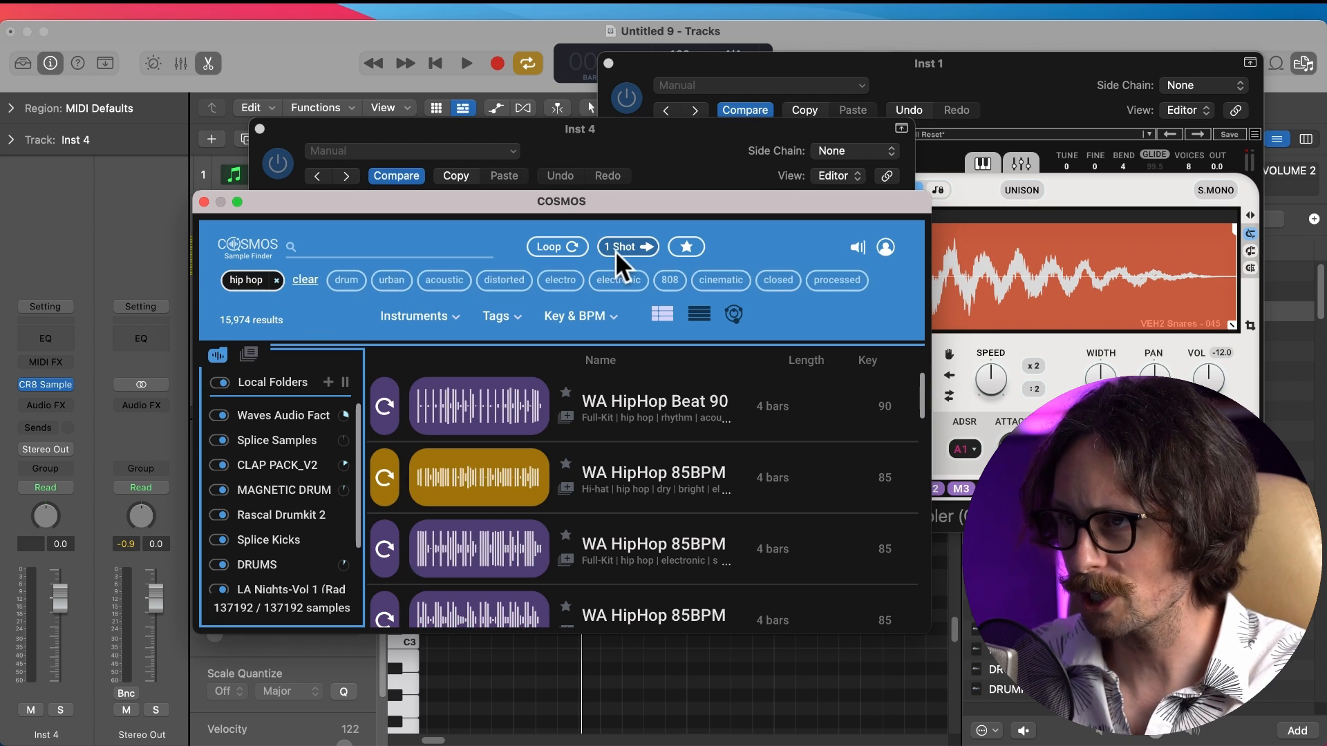
click(617, 249)
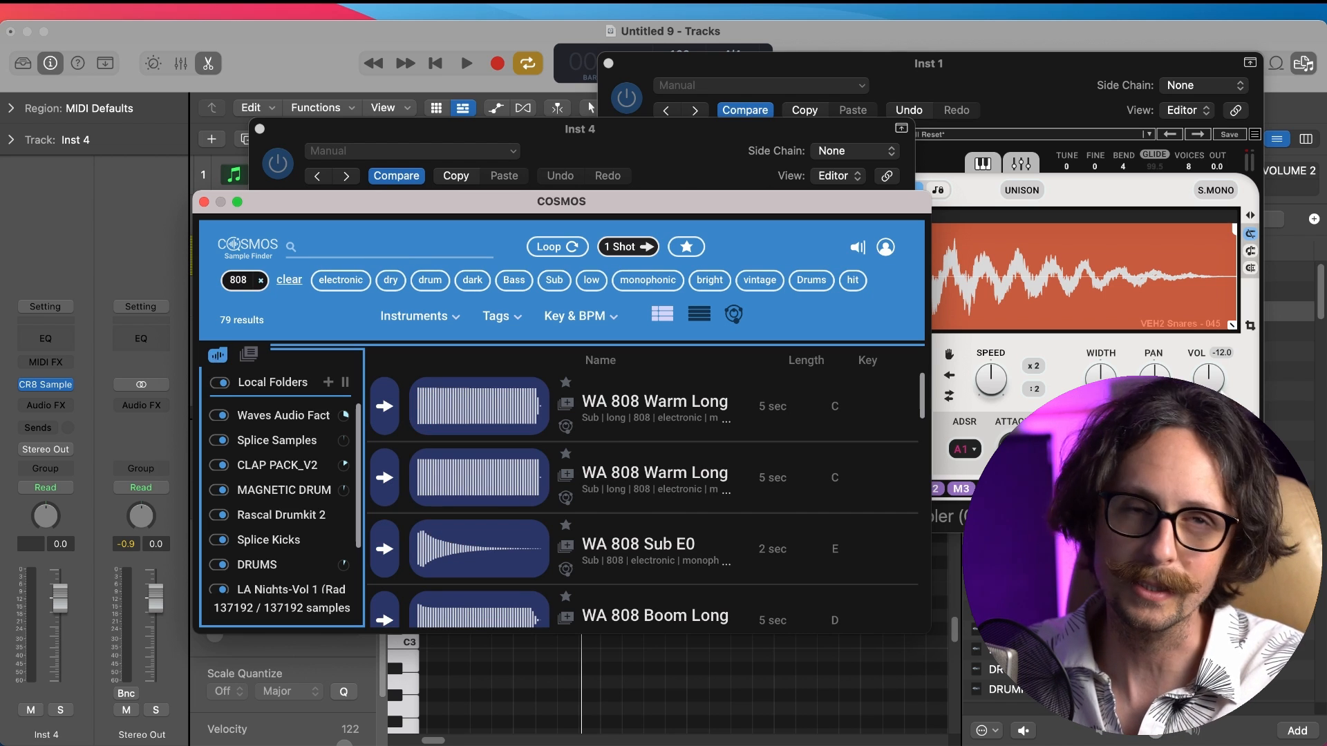
Audition the 808 samples one after another, from the first WA 808 Warm Long down to WA 808 Dirty D0
click(380, 406)
key(Down)
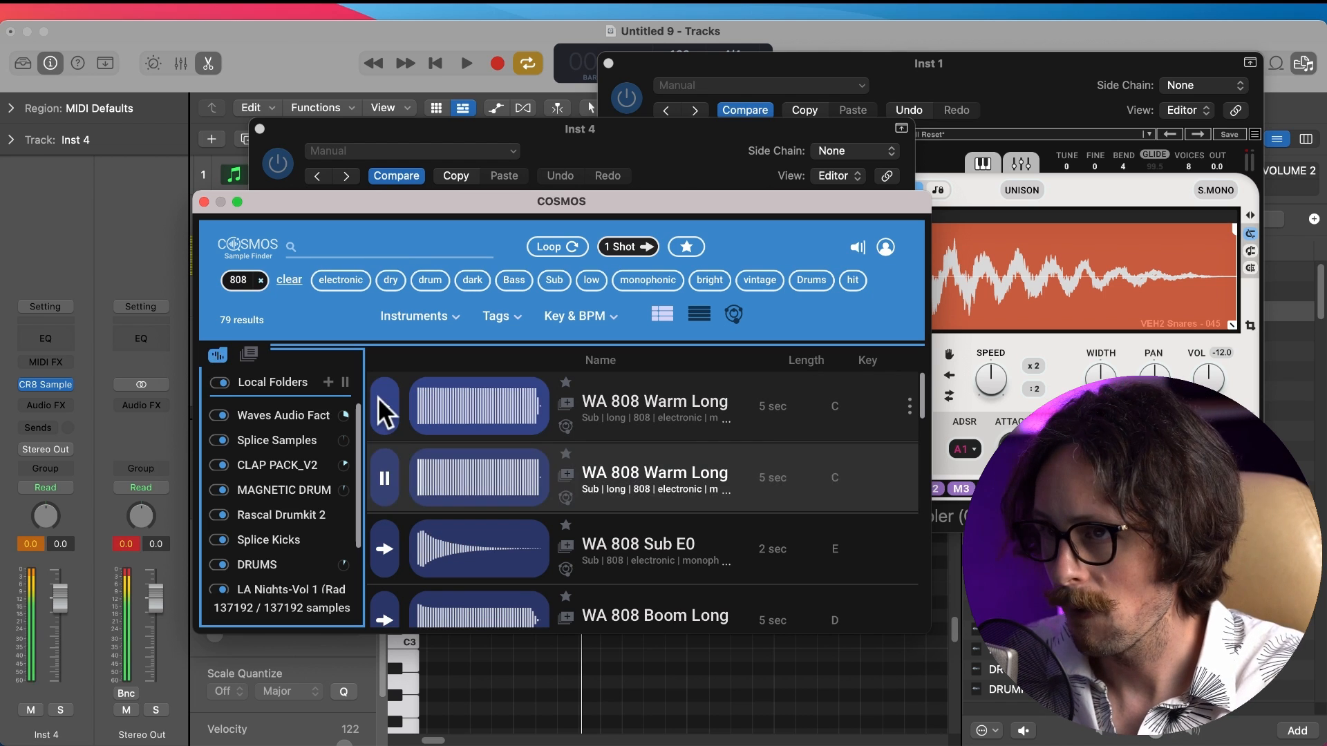
key(Down)
key(Down)
key(Down)
key(Down)
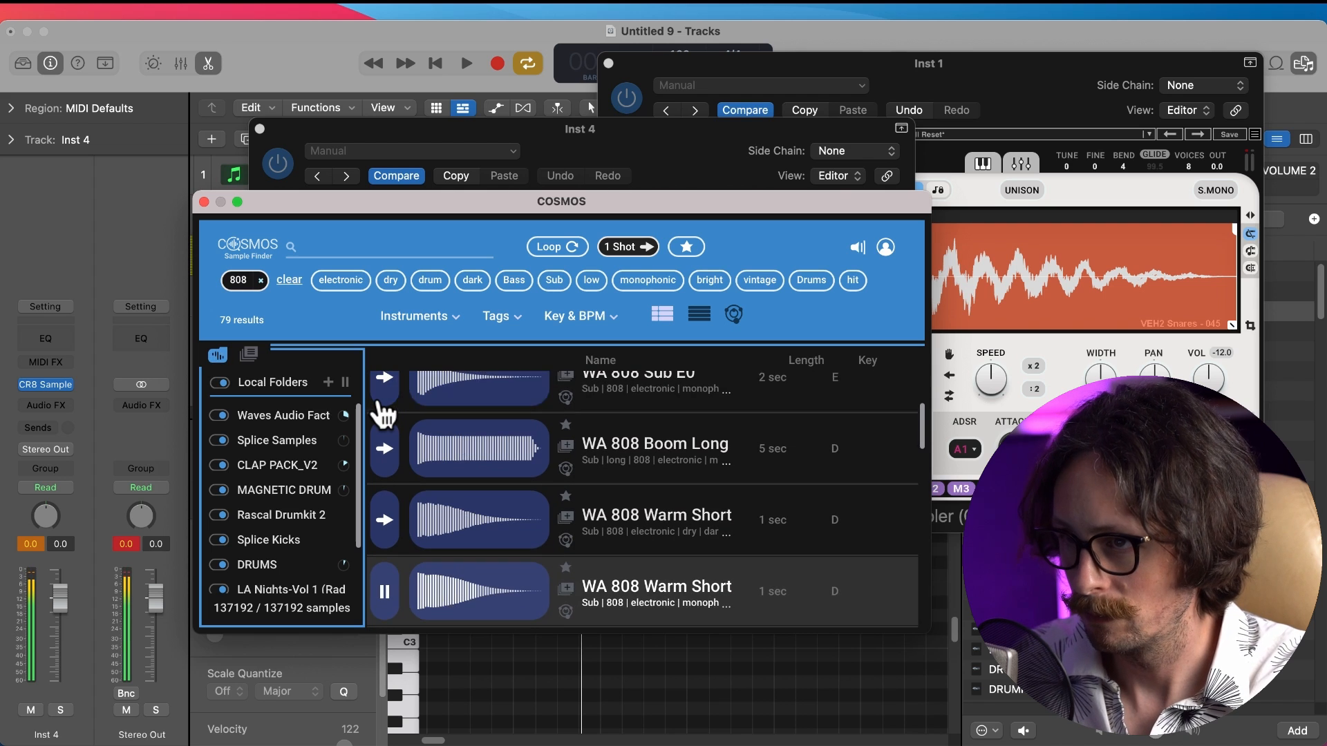
key(Up)
key(Down)
key(Down)
key(Down)
key(Down)
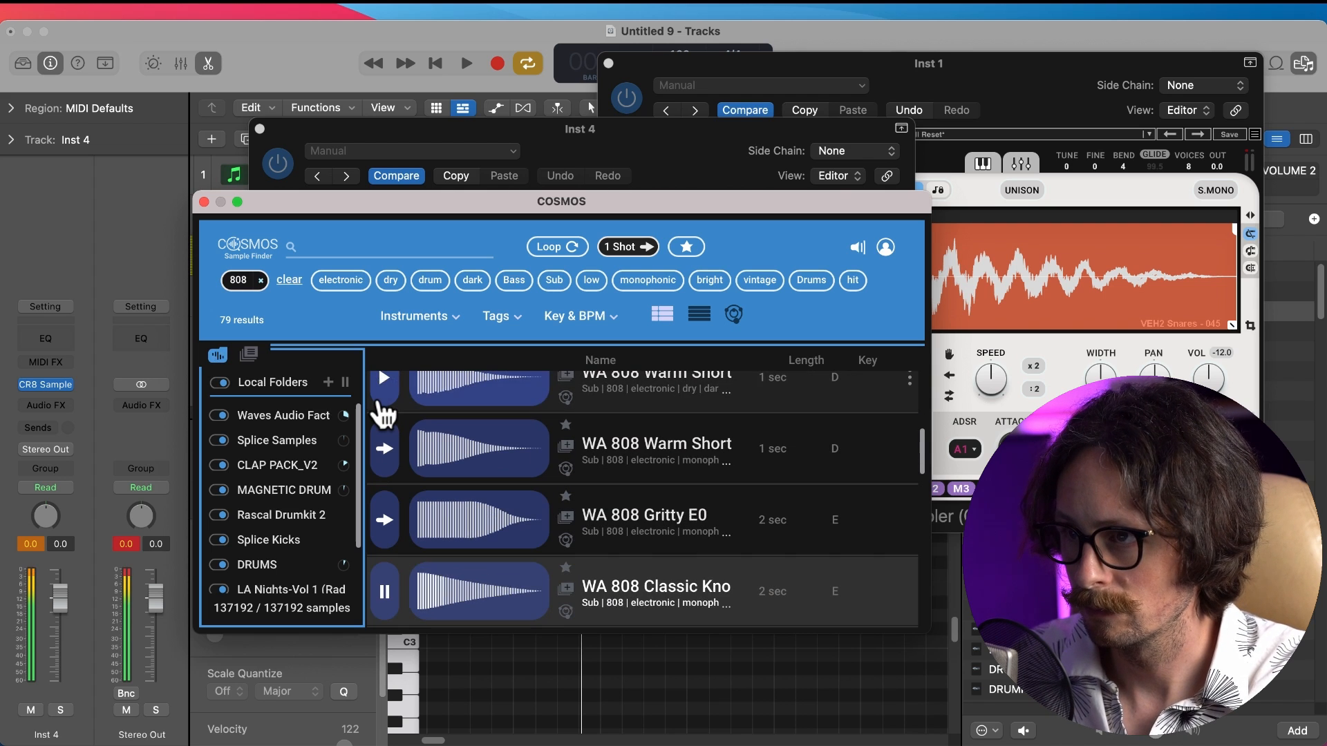
key(Up)
key(Down)
key(Down)
key(Down)
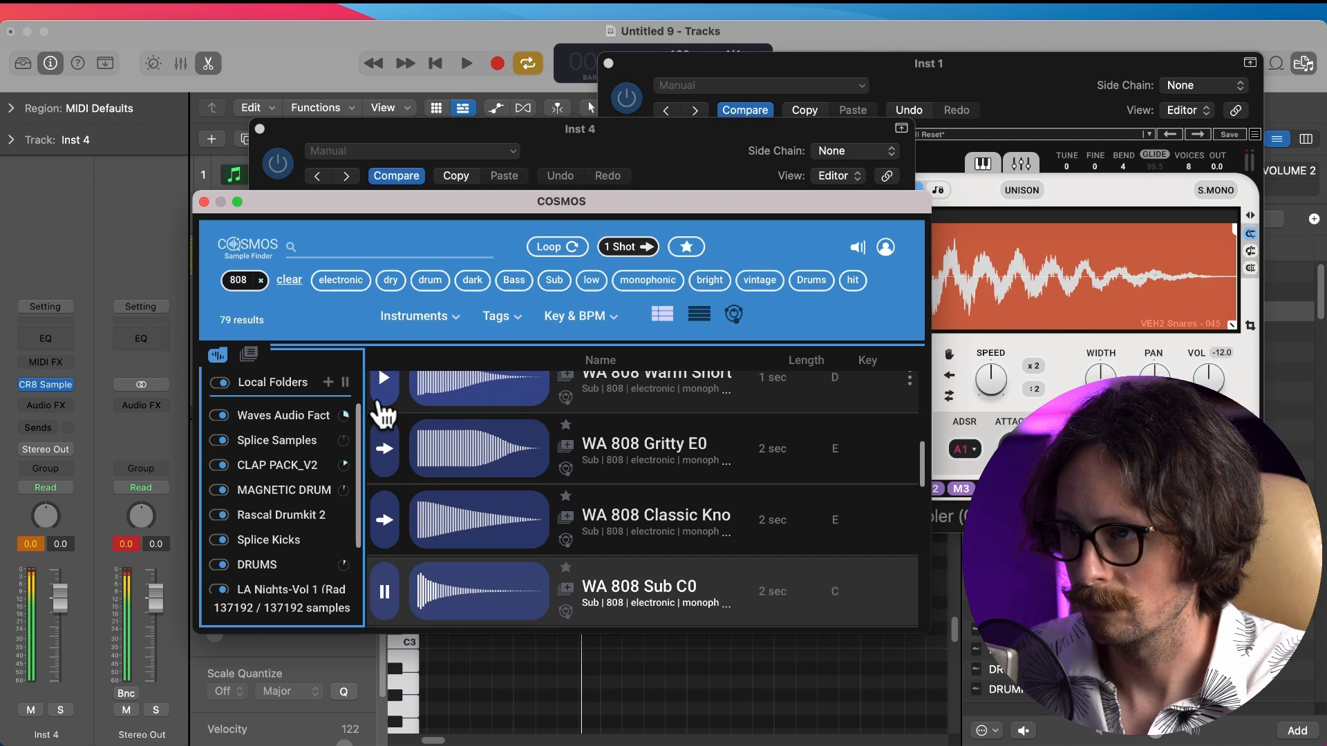
key(Down)
key(Down)
key(Down)
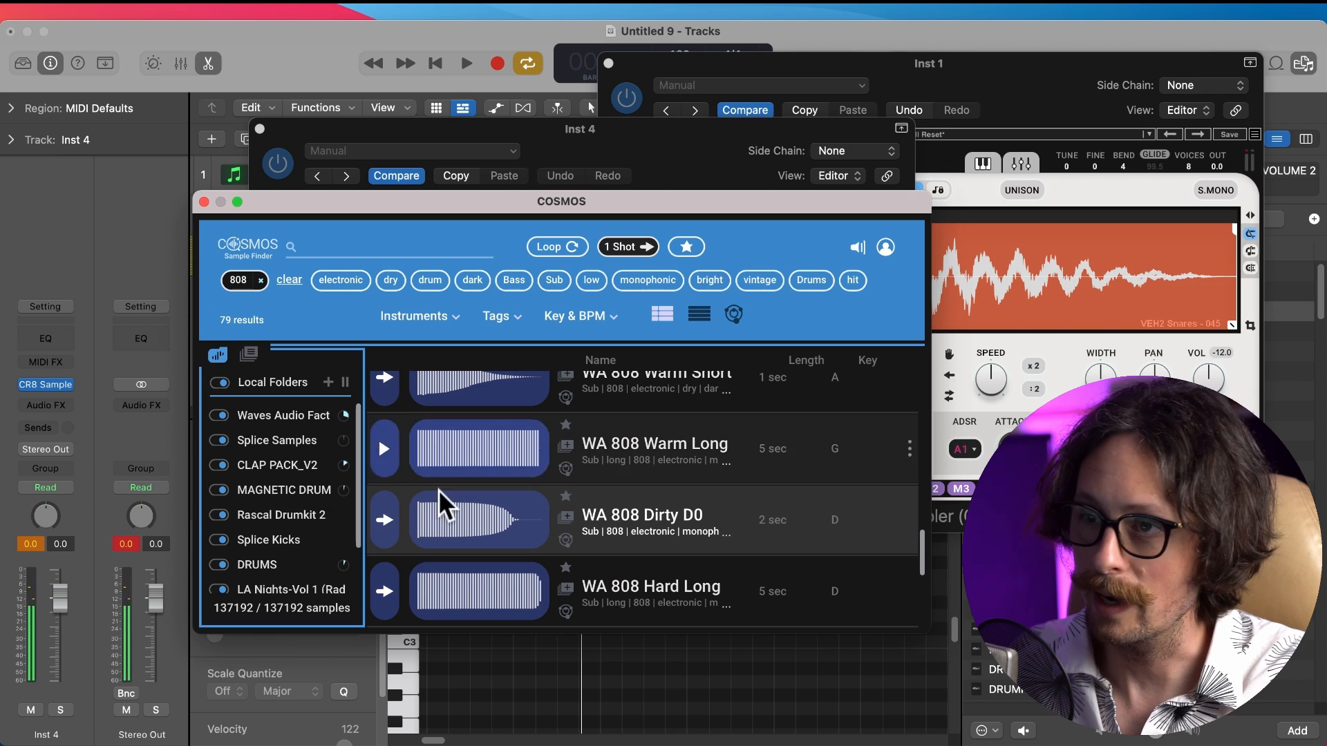
Move the COSMOS window aside and add WA 808 Dirty D0 to a new collection named 808s
drag(686, 203, 594, 186)
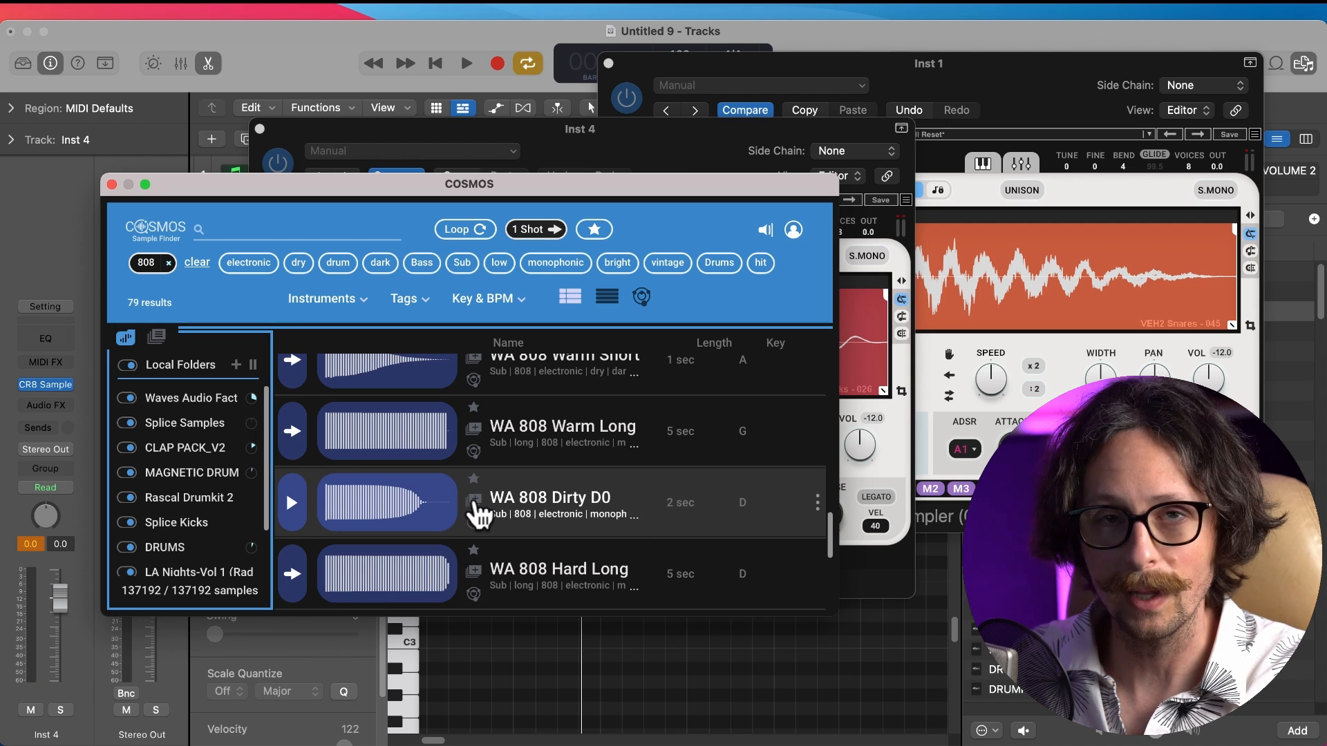
click(473, 502)
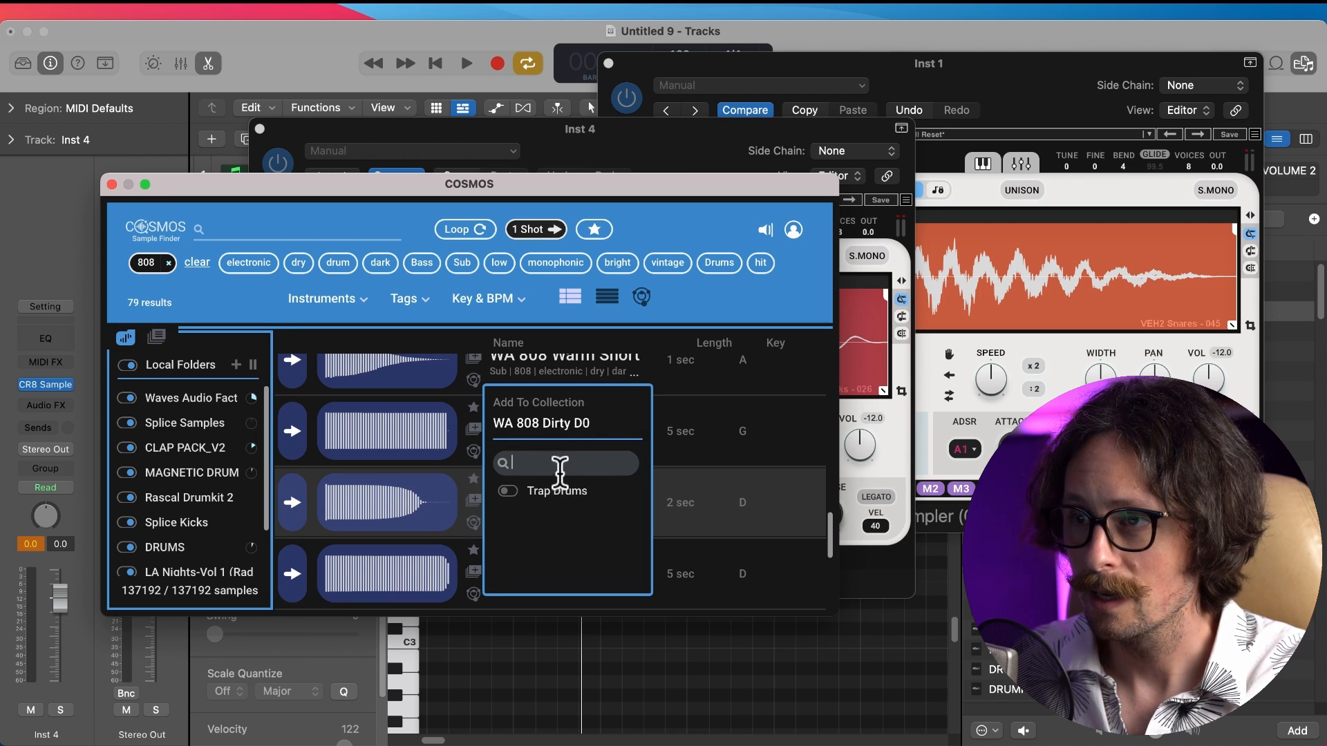
text(808s)
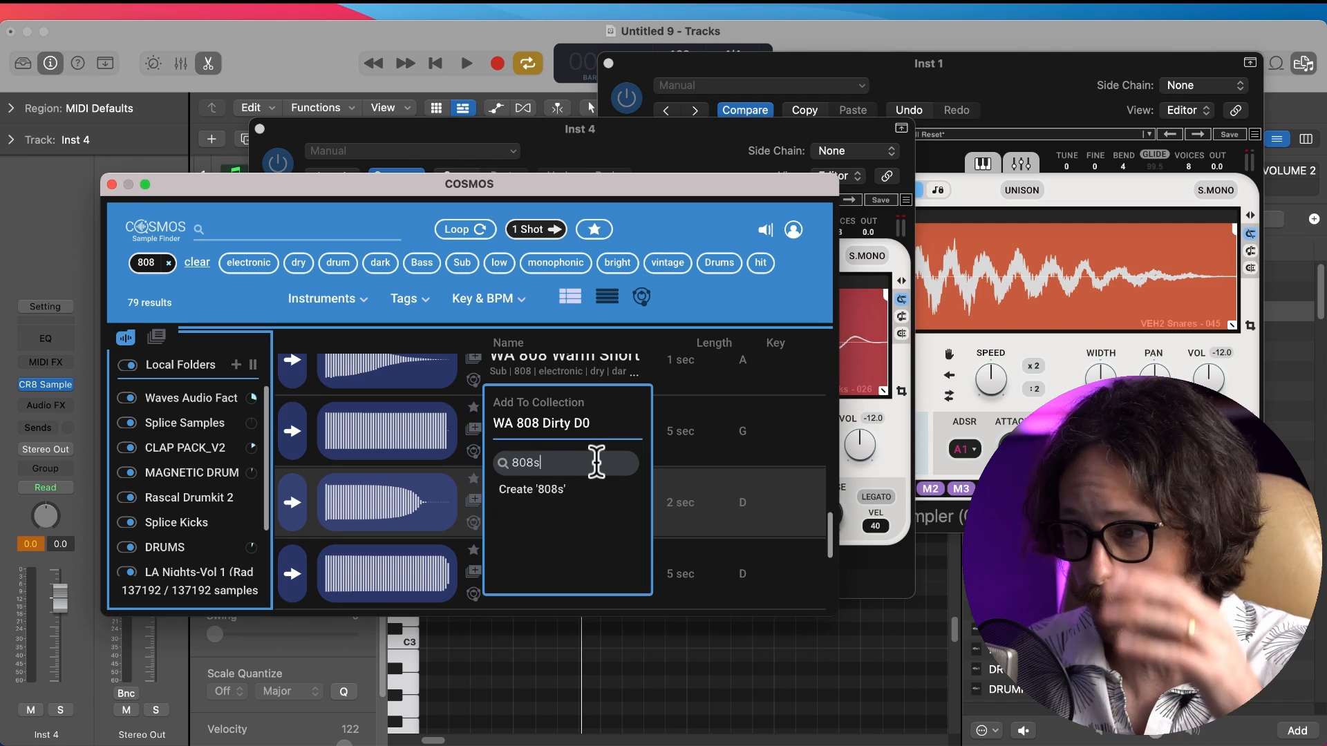
key(Return)
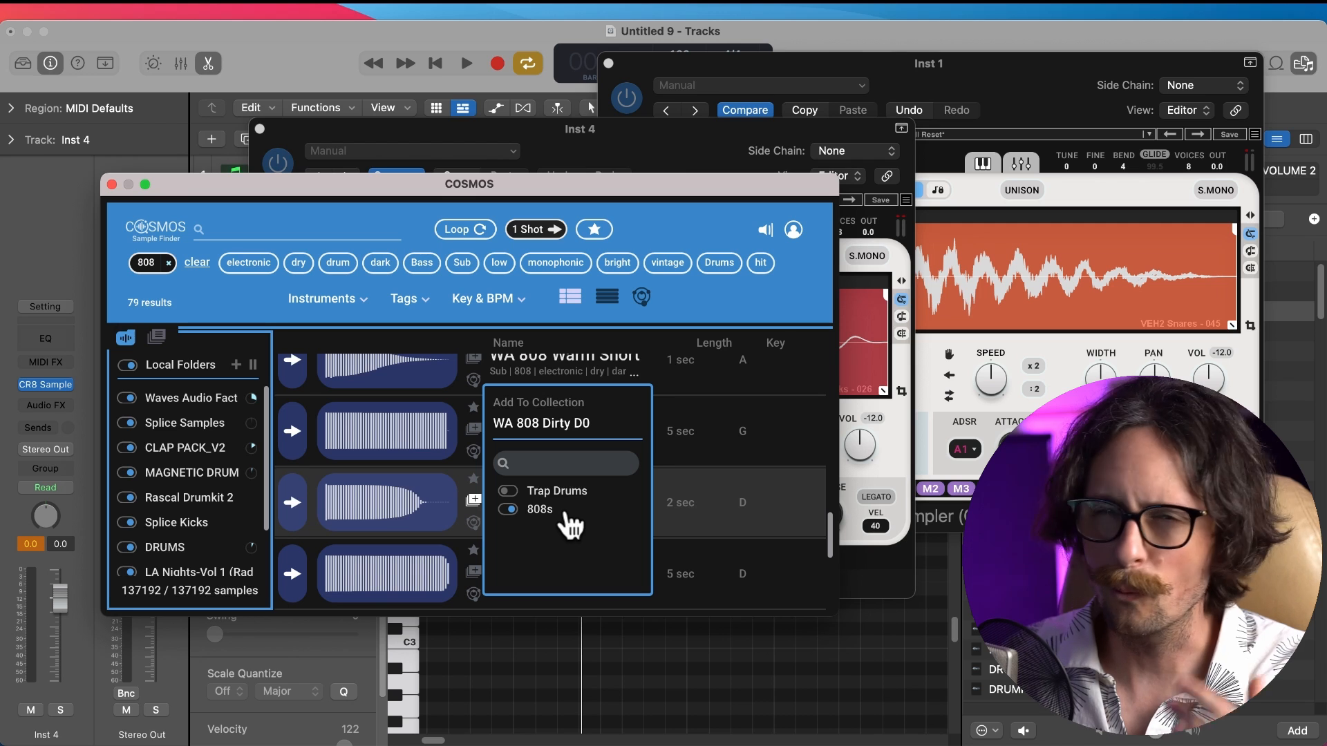